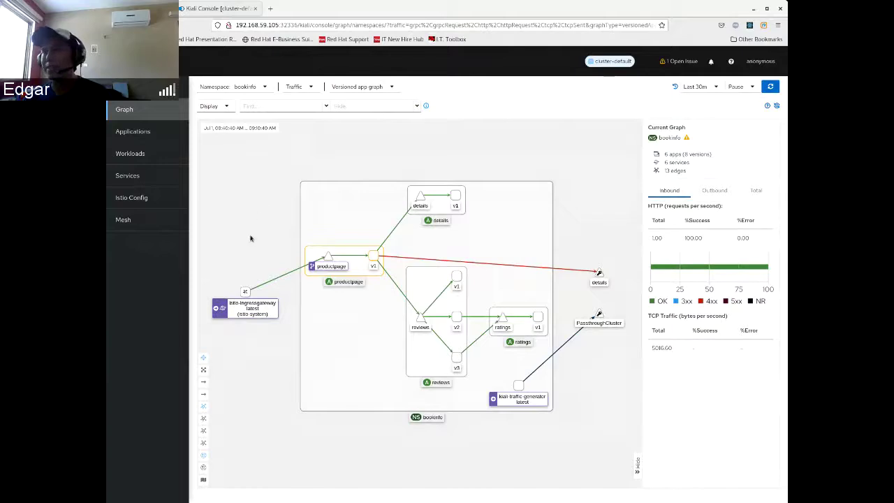
# - Open the logs of the productpage v1 node from the bookinfo traffic graph
pyautogui.click(636, 468)
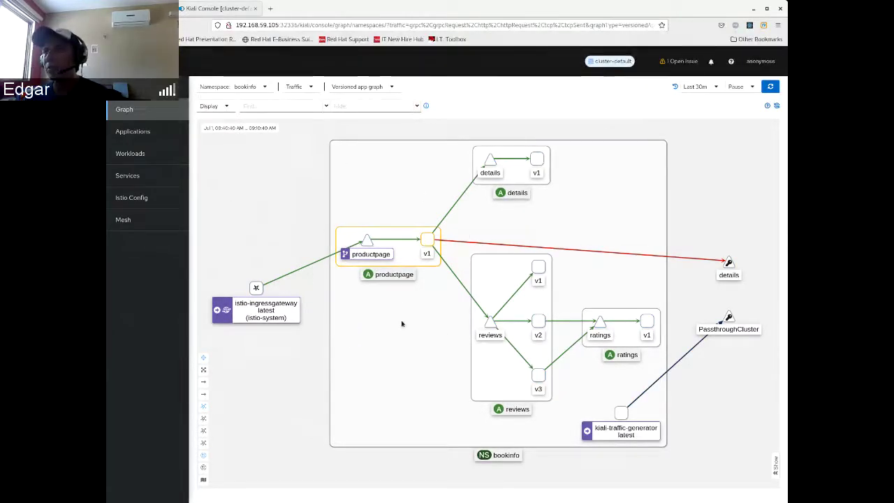
pyautogui.click(413, 238)
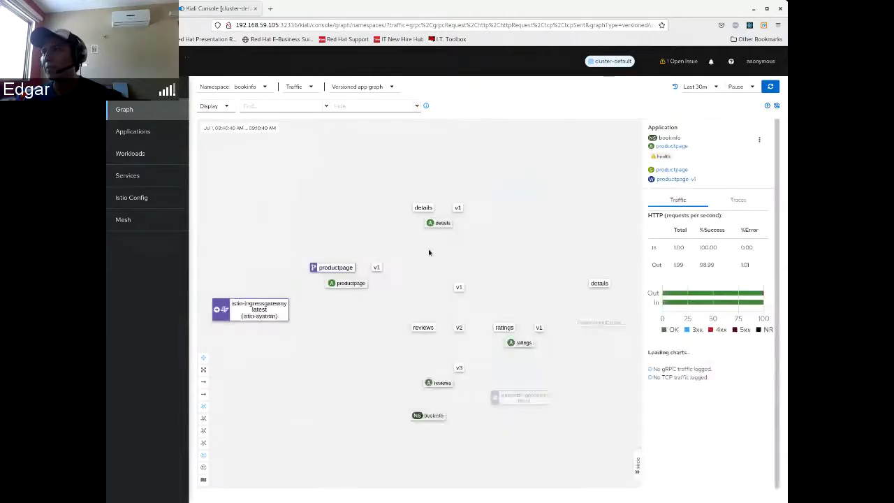
pyautogui.click(635, 467)
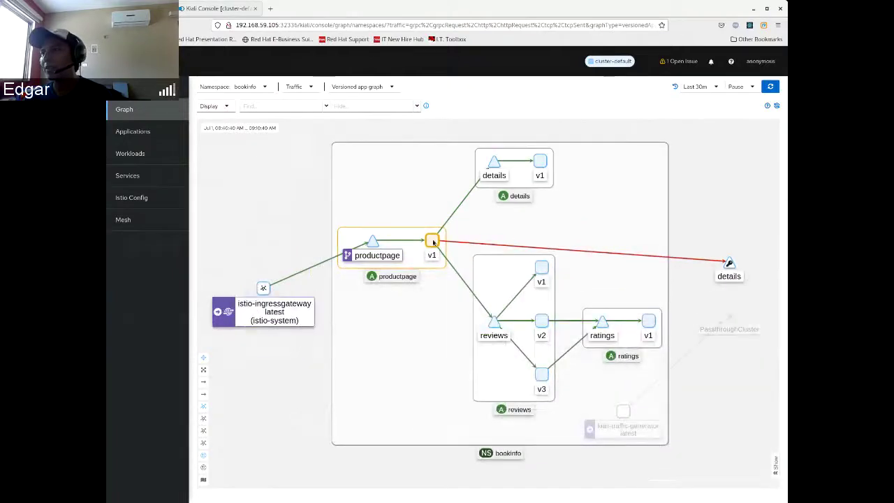
pyautogui.rightClick(433, 242)
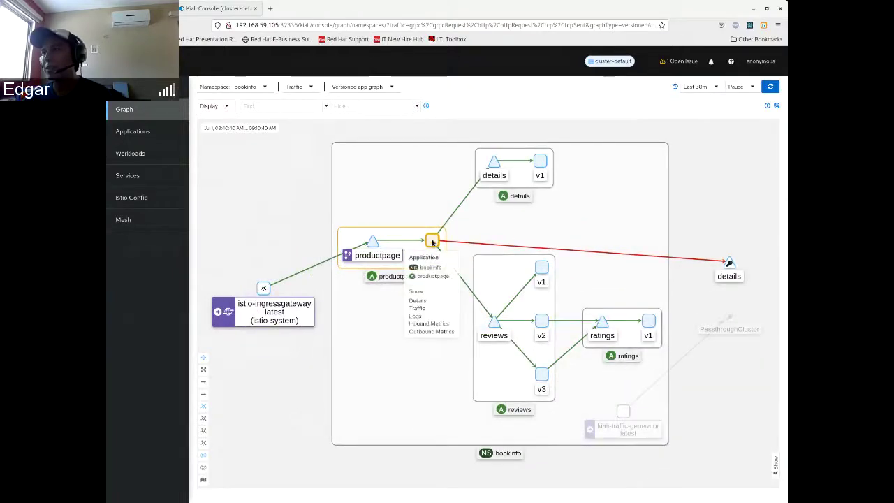
pyautogui.click(418, 318)
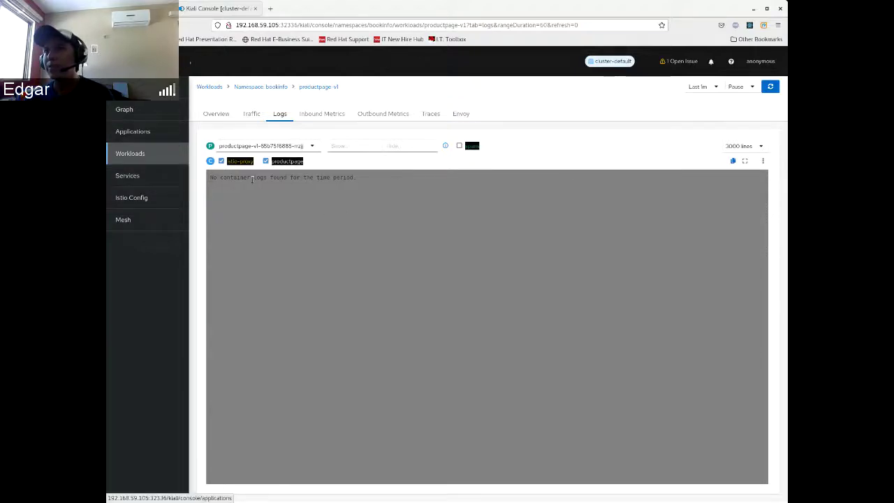
# - Open the productpage-v1 details from the workloads list and set the time range to the last 5 minutes
pyautogui.click(136, 158)
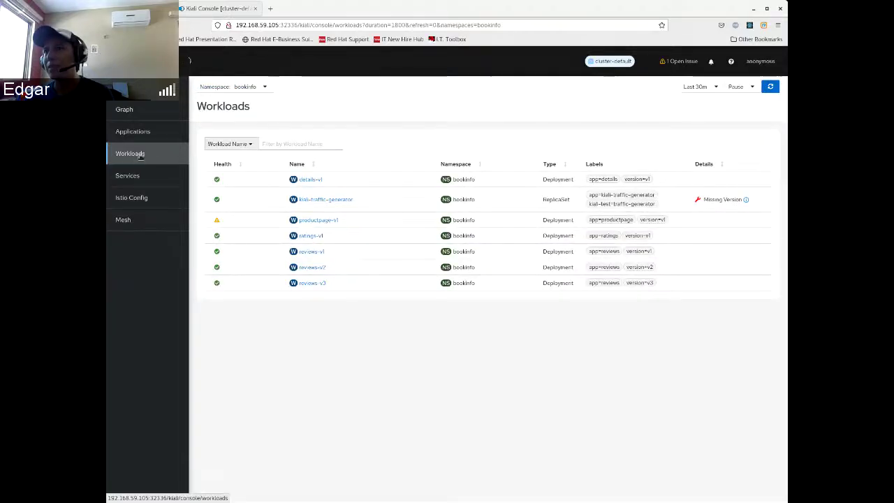
pyautogui.click(311, 220)
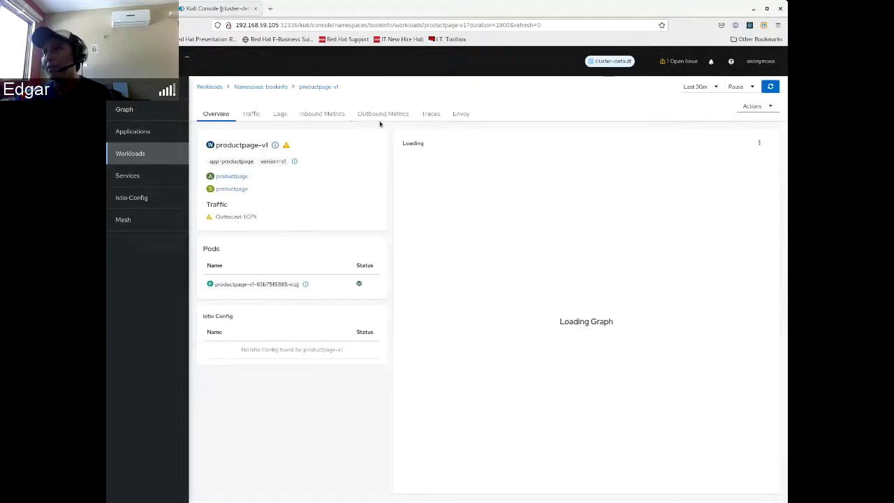
pyautogui.click(701, 90)
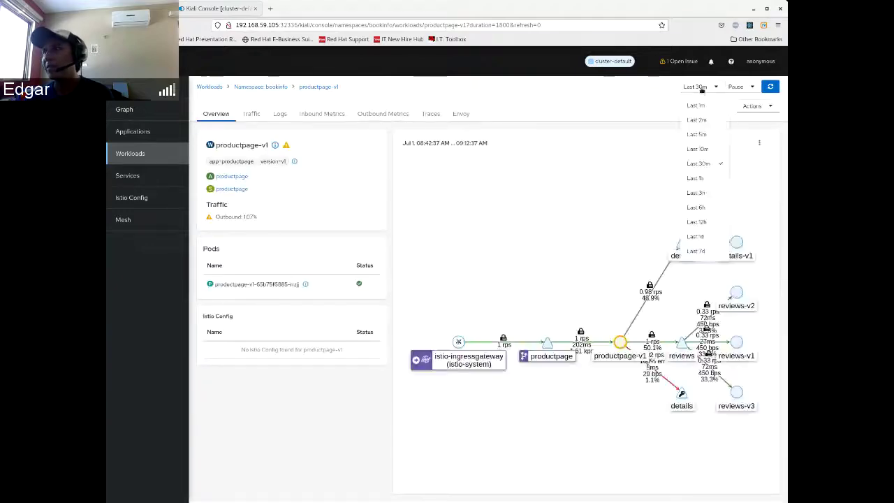
pyautogui.click(714, 137)
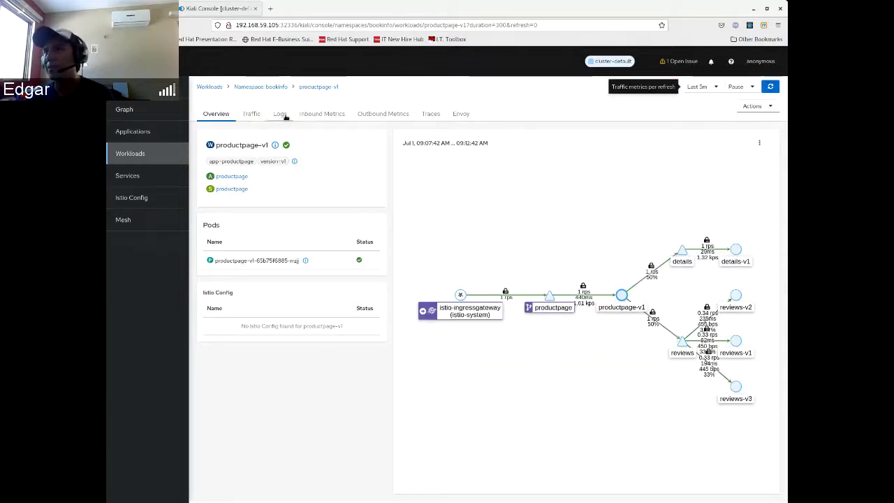
# - Open the productpage-v1 workload's logs and limit the output to 100 lines
pyautogui.click(281, 116)
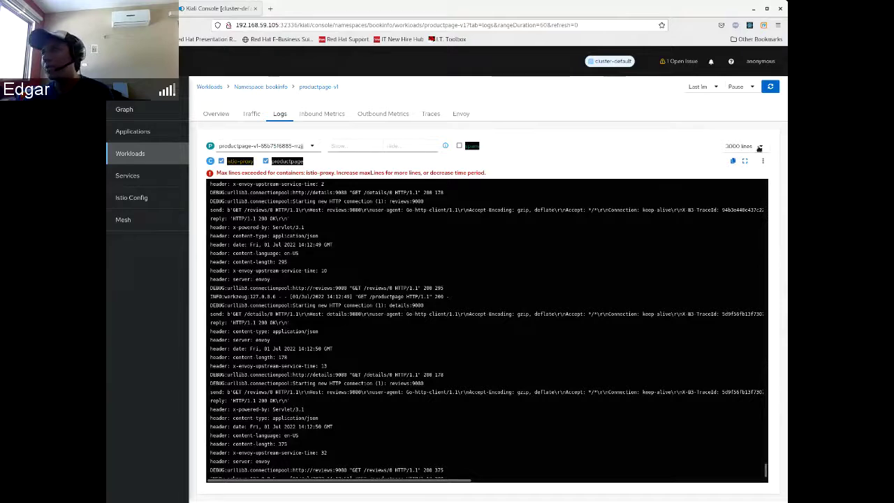
pyautogui.click(759, 148)
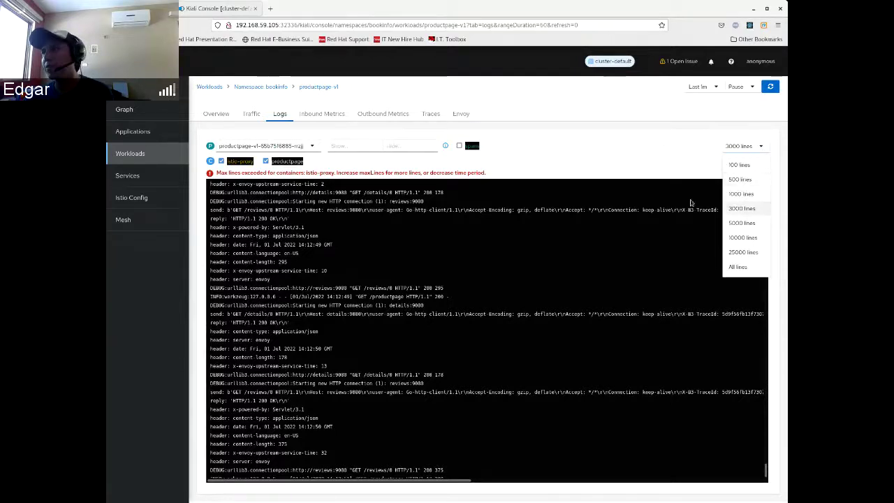
pyautogui.click(744, 165)
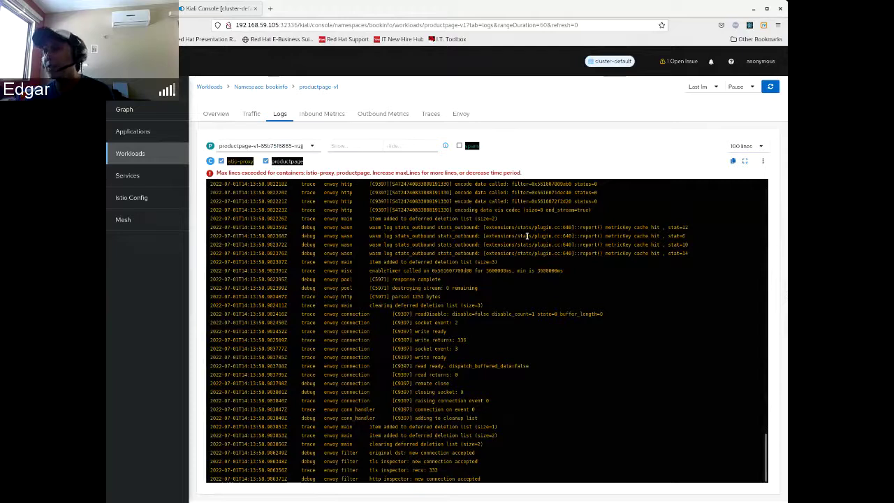
pyautogui.click(733, 149)
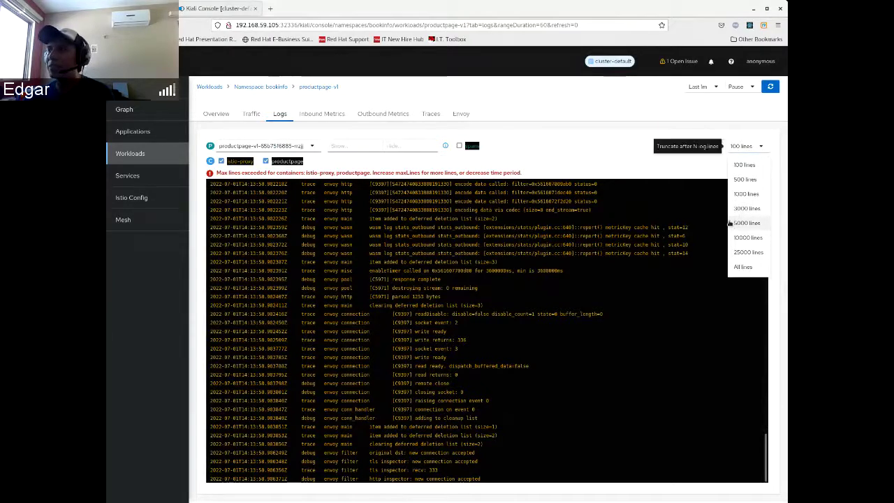
pyautogui.click(702, 456)
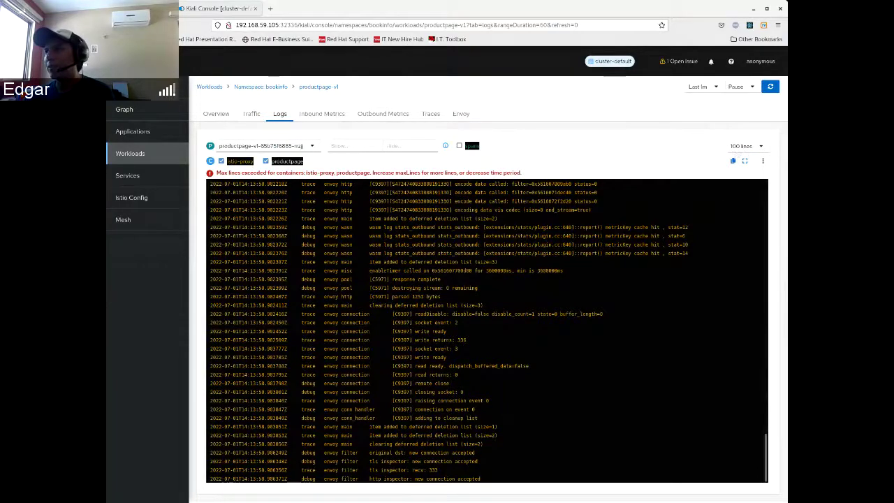
# - Go to the beginning of the log output and show timestamps on the log lines
pyautogui.moveTo(767, 446); pyautogui.dragTo(740, 242)
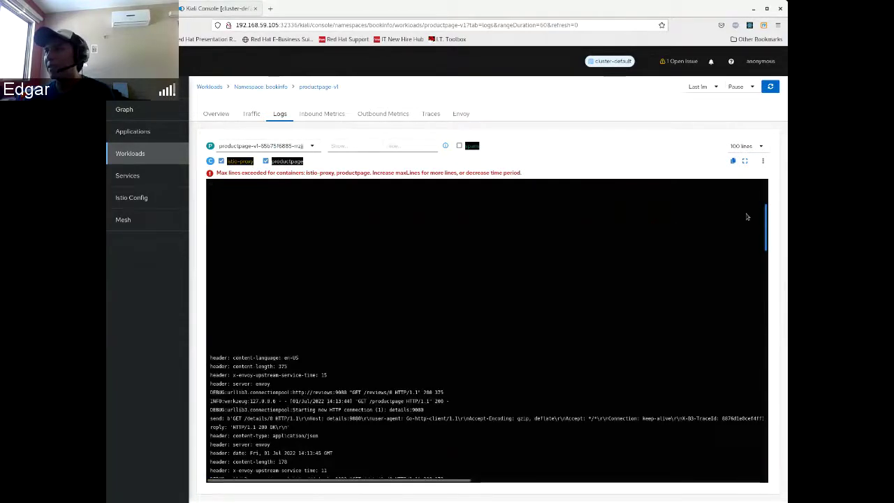
pyautogui.click(762, 161)
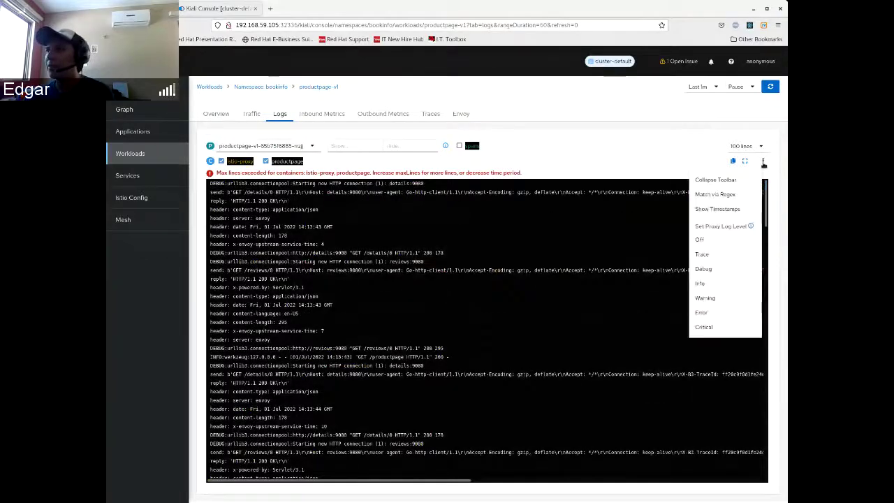
pyautogui.click(714, 209)
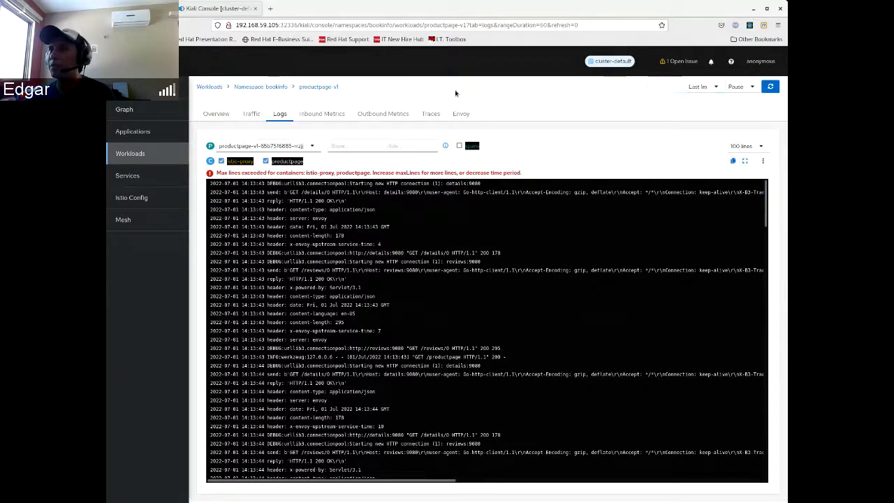
# - Compare the timestamps of the first and last log lines and review the available line limits
pyautogui.moveTo(242, 183); pyautogui.dragTo(264, 183)
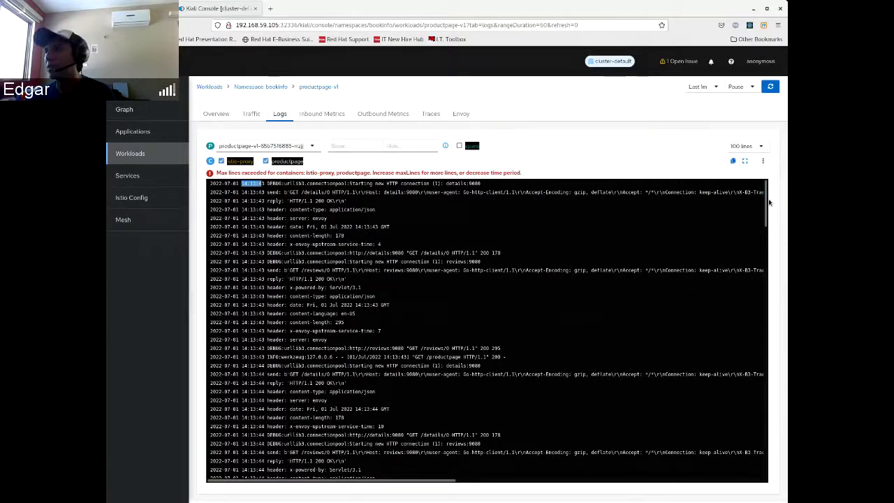
pyautogui.moveTo(769, 202); pyautogui.dragTo(767, 455)
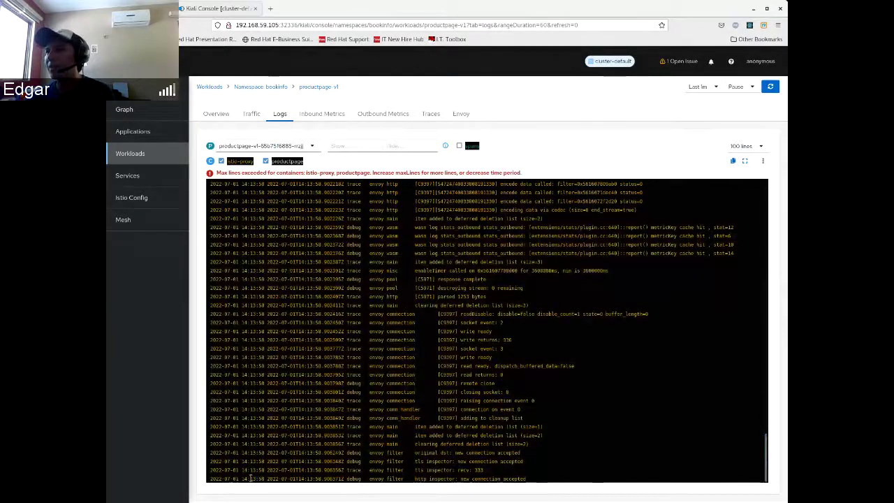
pyautogui.moveTo(250, 478); pyautogui.dragTo(265, 479)
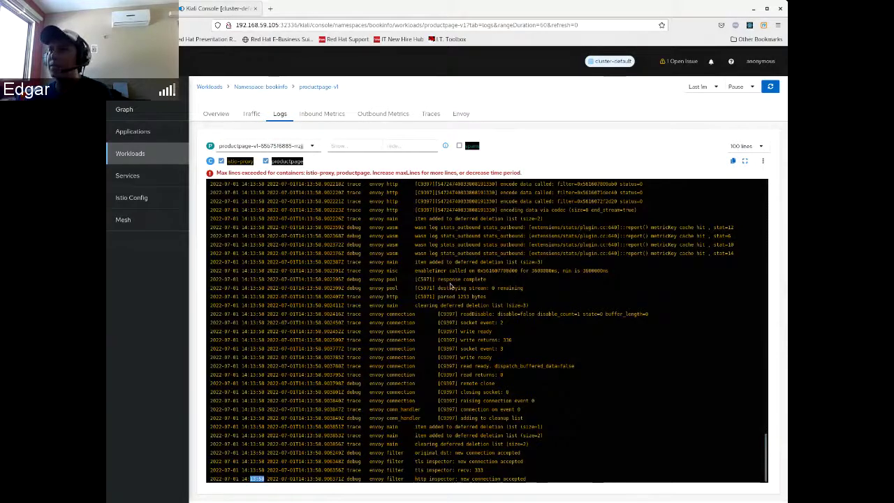
pyautogui.click(337, 373)
pyautogui.click(743, 147)
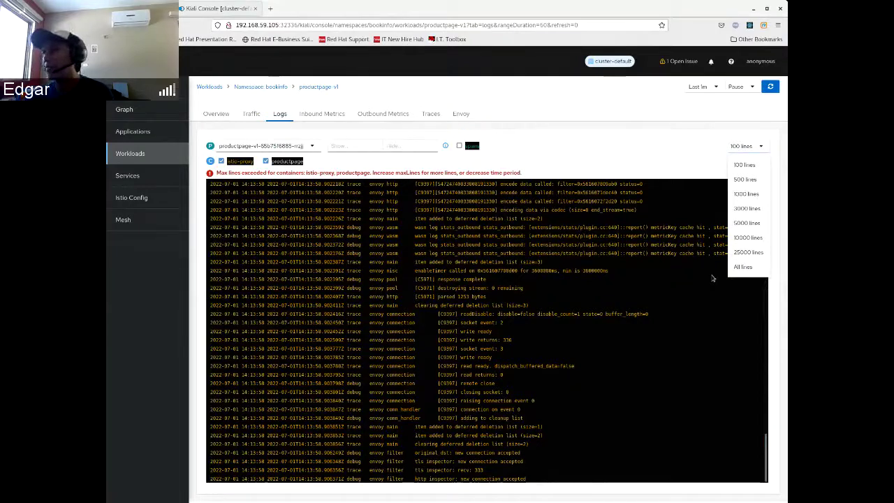
pyautogui.click(588, 308)
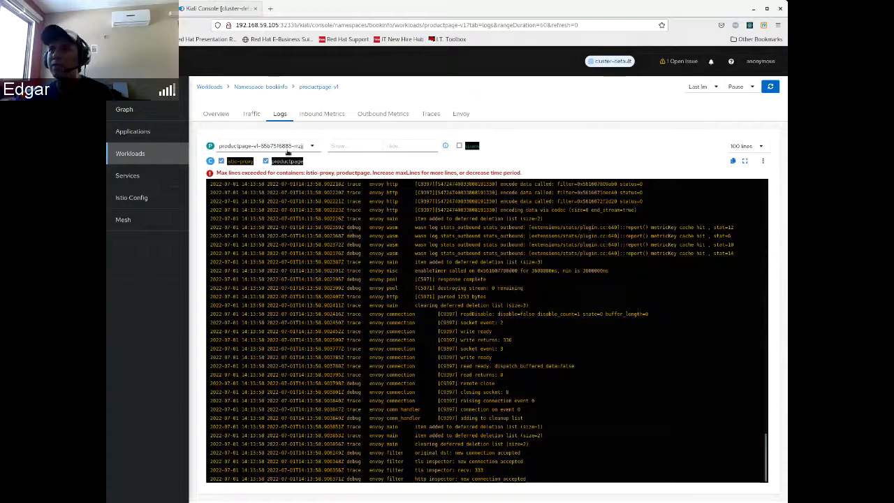
# - Check which pods of the productpage-v1 workload can be chosen for the log display
pyautogui.click(259, 146)
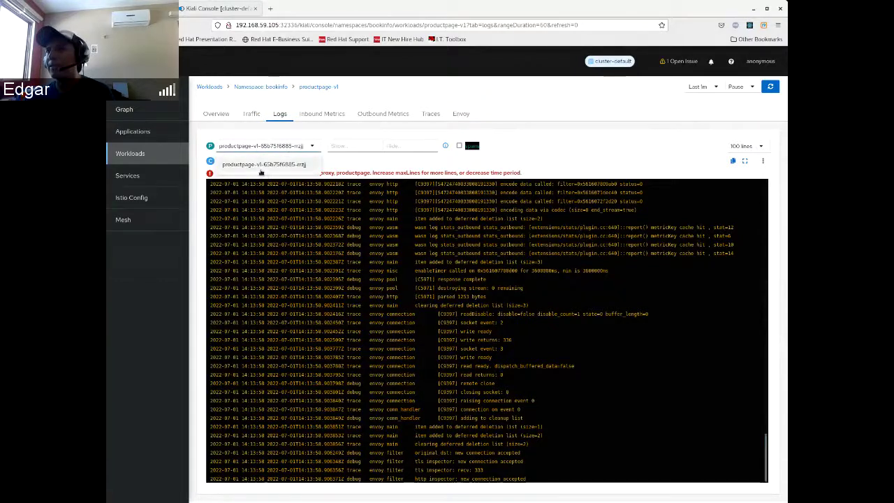
pyautogui.click(223, 164)
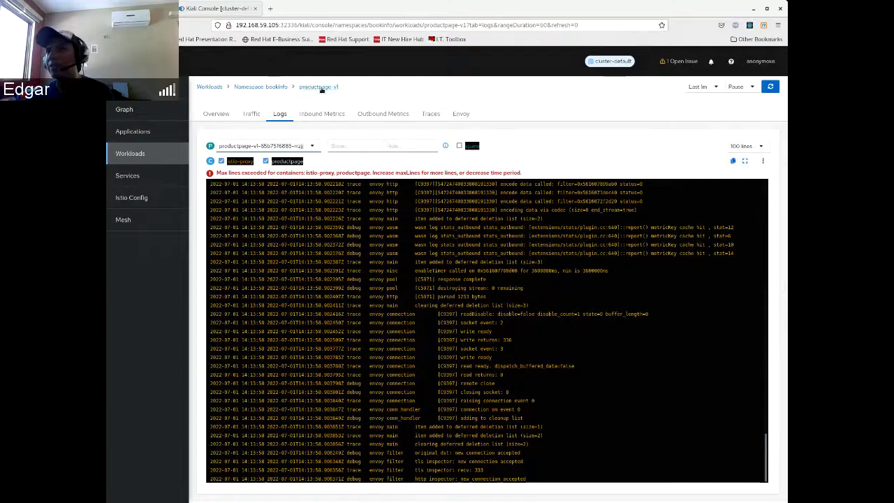
pyautogui.moveTo(345, 89); pyautogui.dragTo(299, 90)
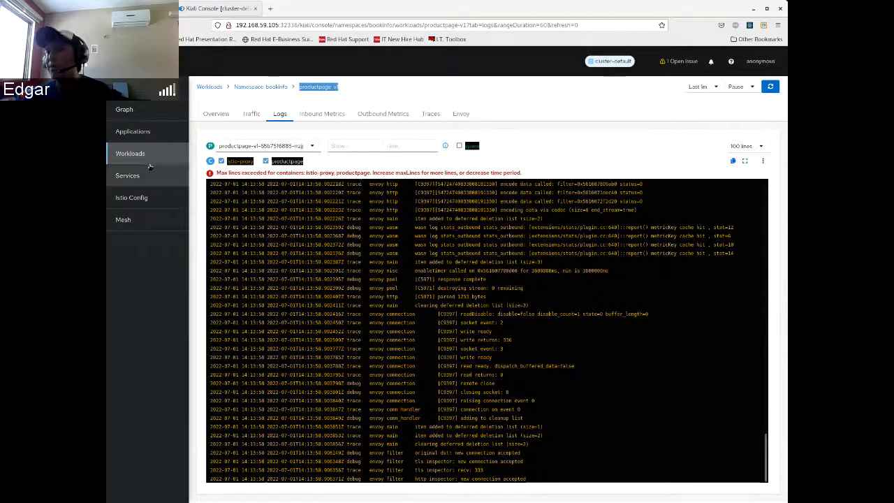
pyautogui.click(242, 147)
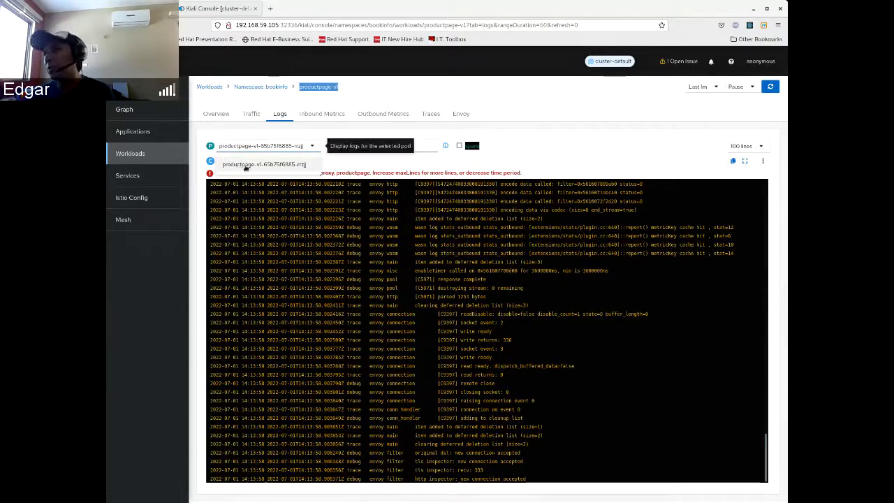
pyautogui.click(285, 148)
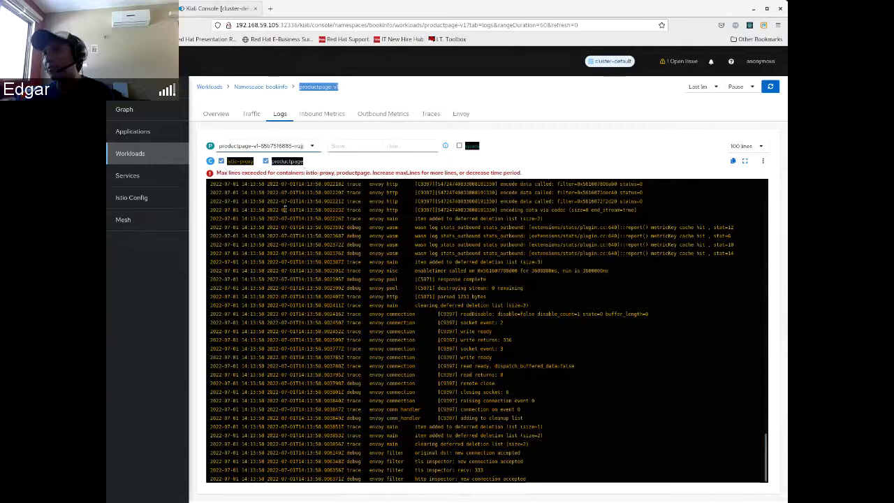
pyautogui.click(361, 93)
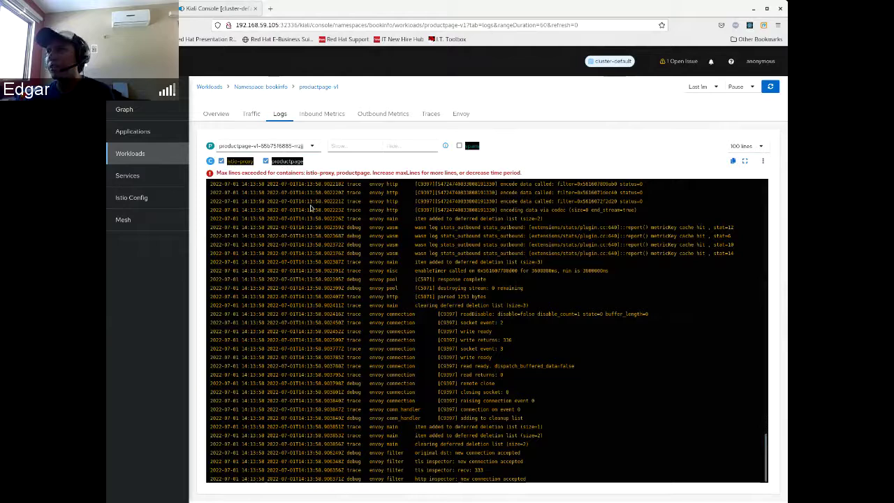
# - Examine the containers named in the exceeded-lines warning and the line limits available for the logs
pyautogui.moveTo(229, 172); pyautogui.dragTo(463, 173)
pyautogui.click(746, 146)
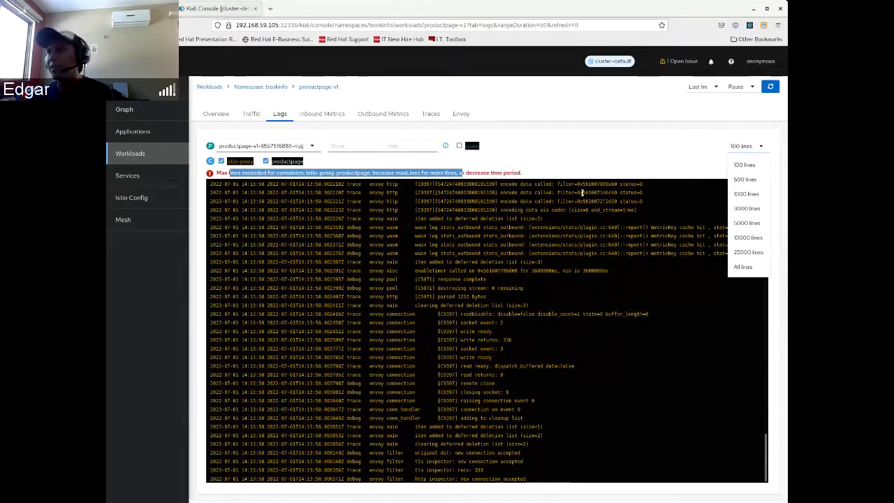
pyautogui.click(340, 192)
pyautogui.moveTo(254, 173); pyautogui.dragTo(367, 173)
pyautogui.click(290, 173)
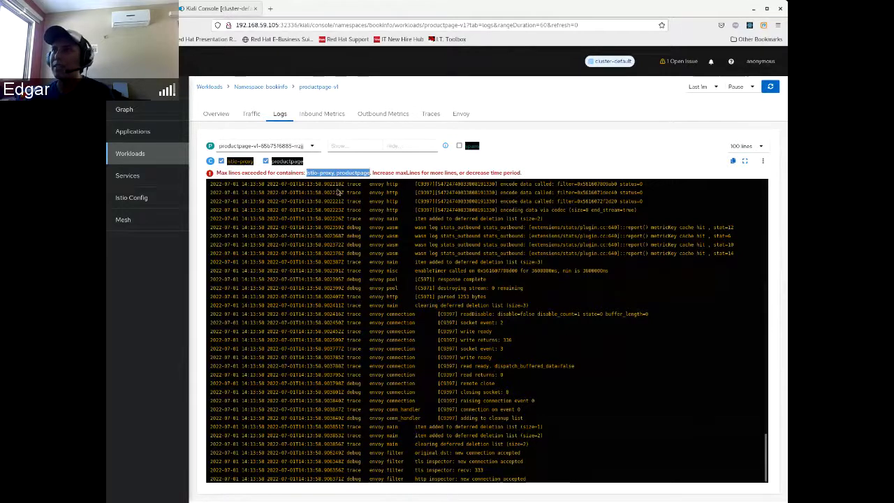
pyautogui.click(751, 148)
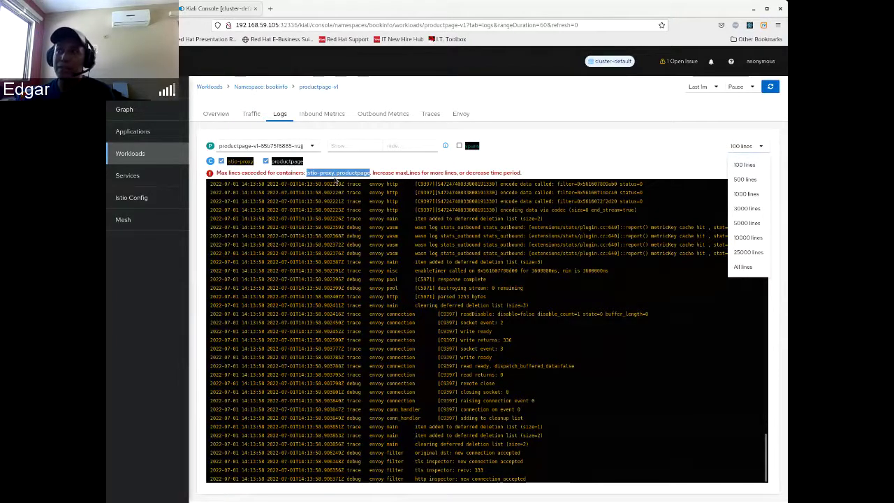
pyautogui.click(461, 357)
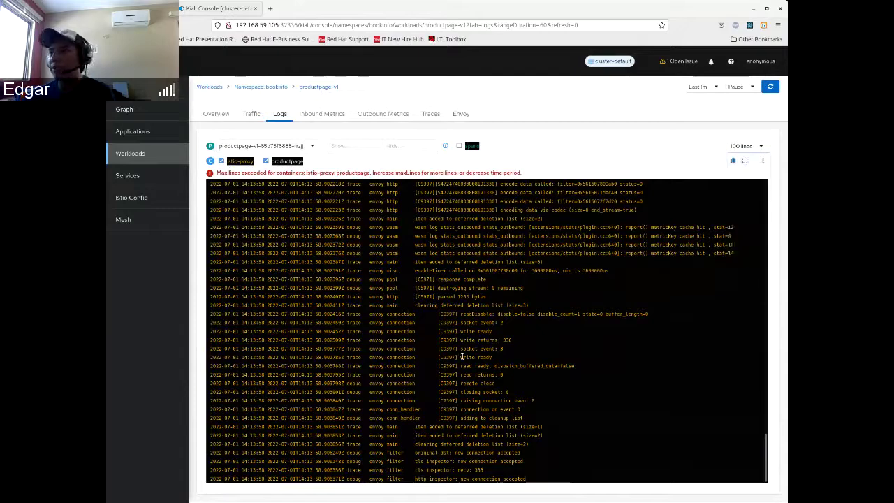
# - Look through the combined istio-proxy and productpage log entries and highlight both container names in the warning
pyautogui.scroll(10, 461, 357)
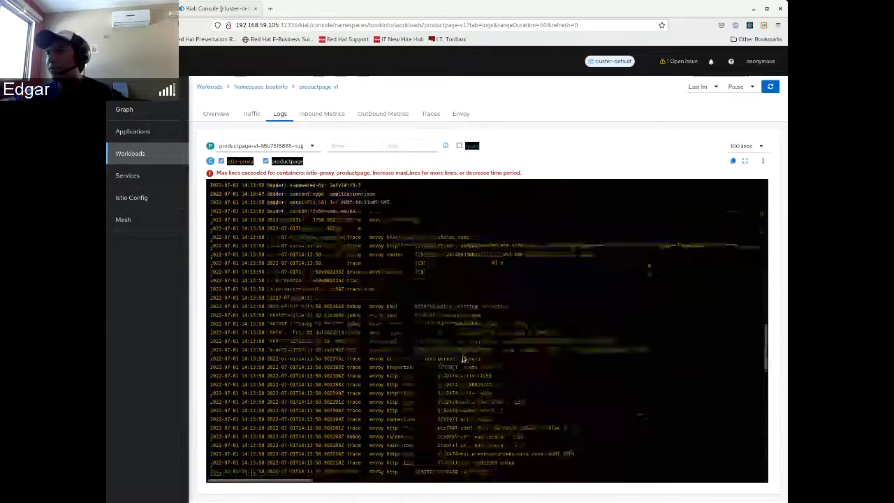
pyautogui.scroll(-3, 462, 358)
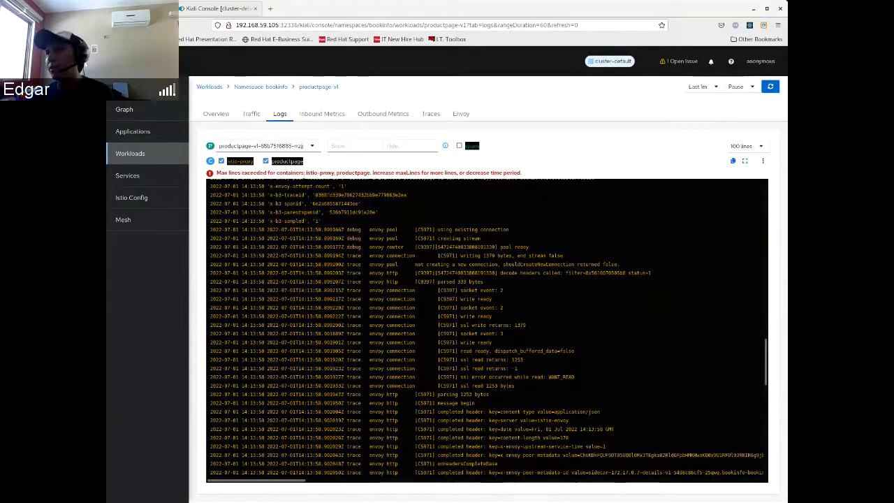
pyautogui.moveTo(305, 172); pyautogui.dragTo(371, 172)
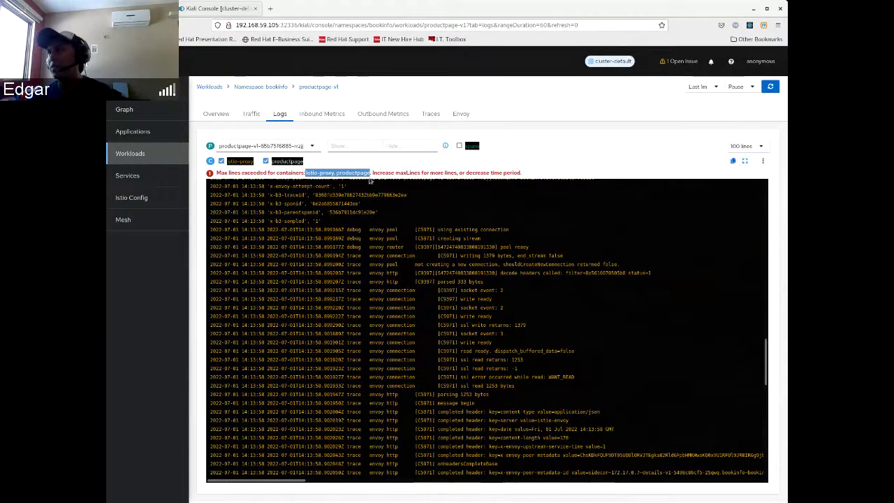
# - Raise the log limit to 500 lines and check which containers the exceeded-lines warning names
pyautogui.moveTo(376, 172); pyautogui.dragTo(481, 170)
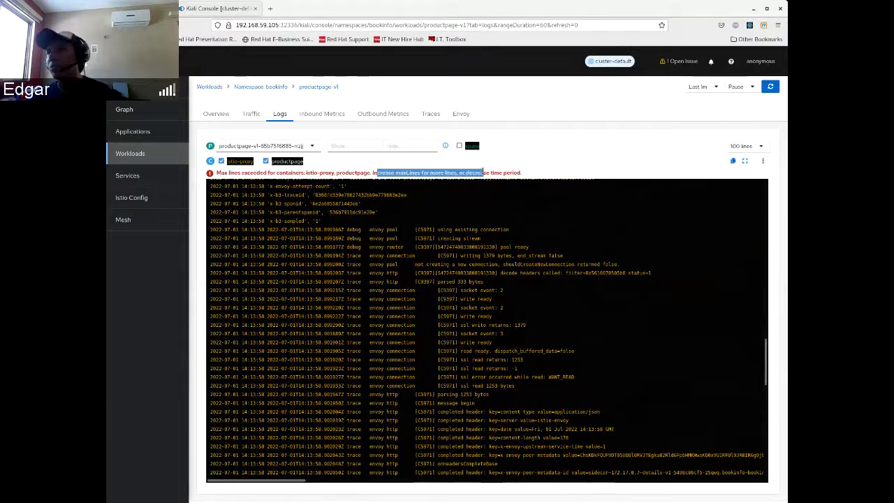
pyautogui.click(745, 147)
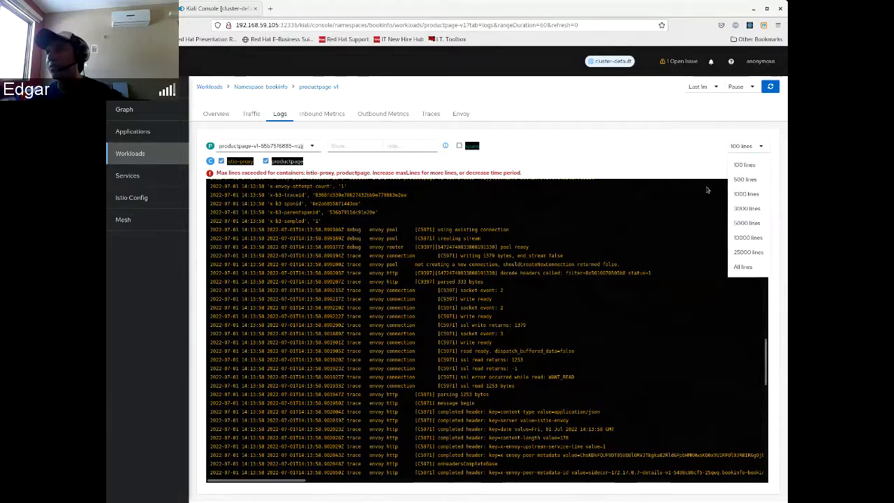
pyautogui.click(744, 180)
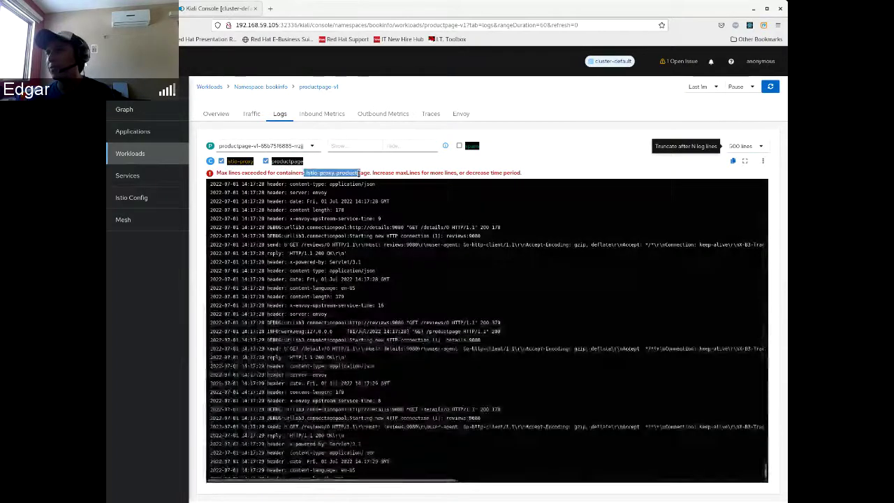
pyautogui.moveTo(306, 172); pyautogui.dragTo(360, 173)
pyautogui.click(332, 180)
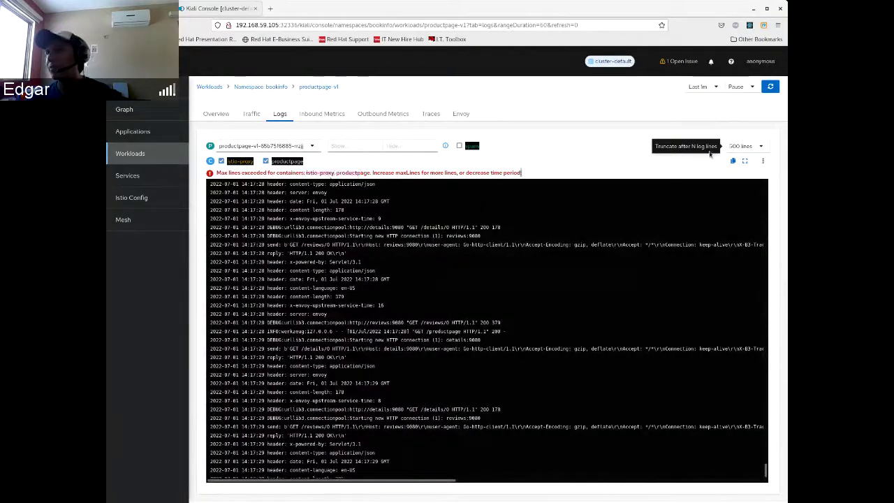
# - Increase the log limit to 3000 lines and highlight the container and advice given in the warning
pyautogui.click(740, 146)
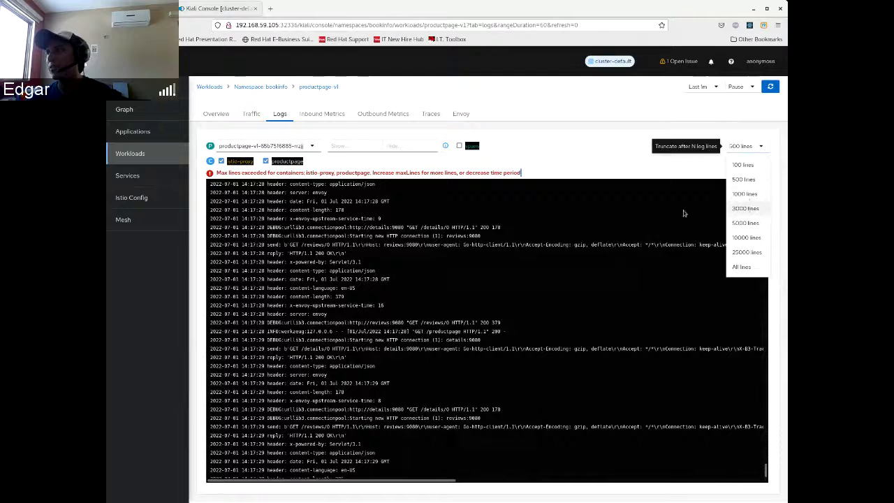
pyautogui.click(744, 208)
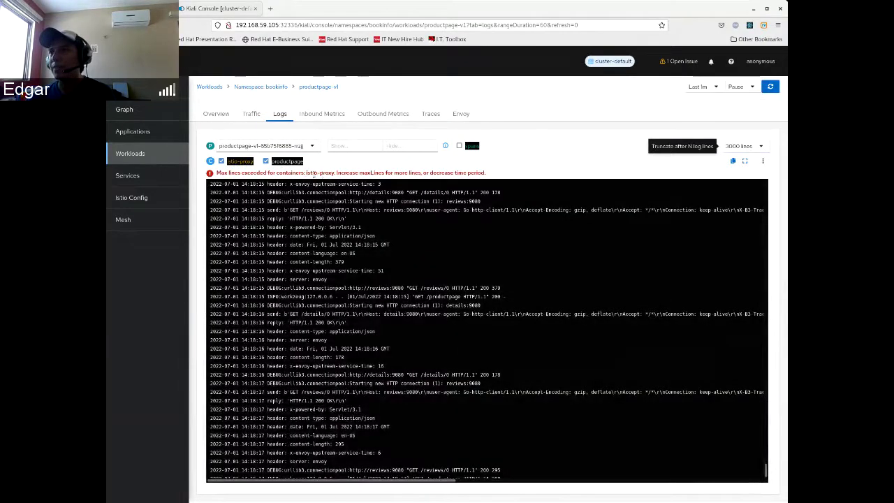
pyautogui.moveTo(304, 173); pyautogui.dragTo(335, 174)
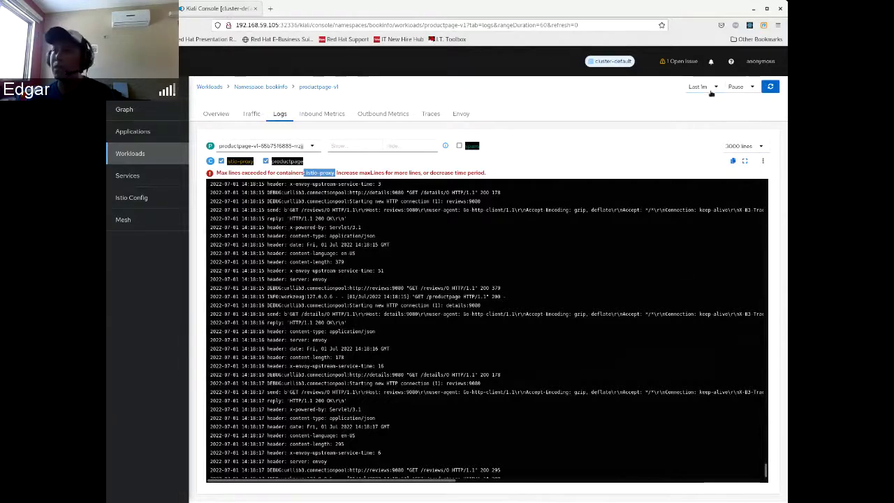
pyautogui.moveTo(342, 172); pyautogui.dragTo(406, 172)
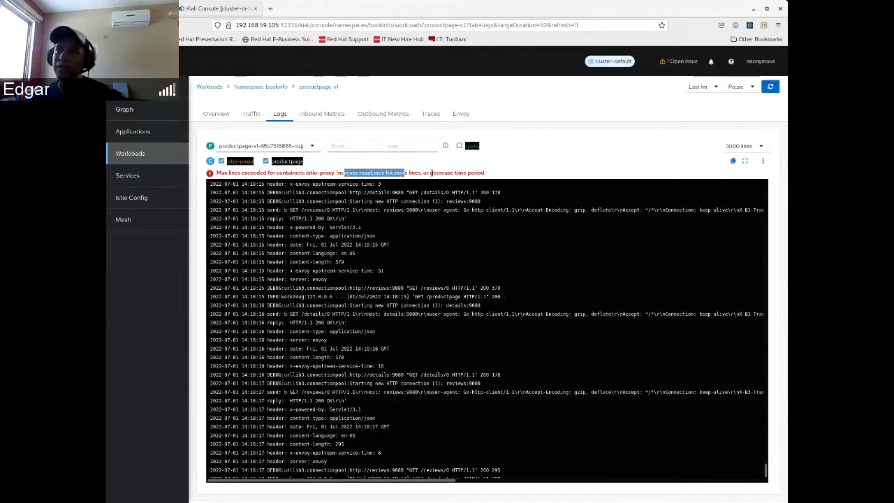
pyautogui.click(394, 174)
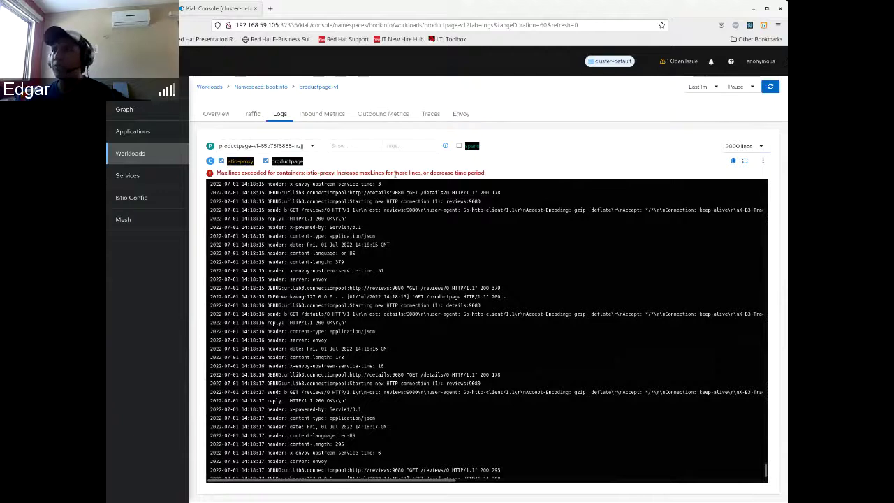
# - Review the available time ranges, then increase the log limit to 10000 lines and recheck the container named in the warning
pyautogui.click(711, 87)
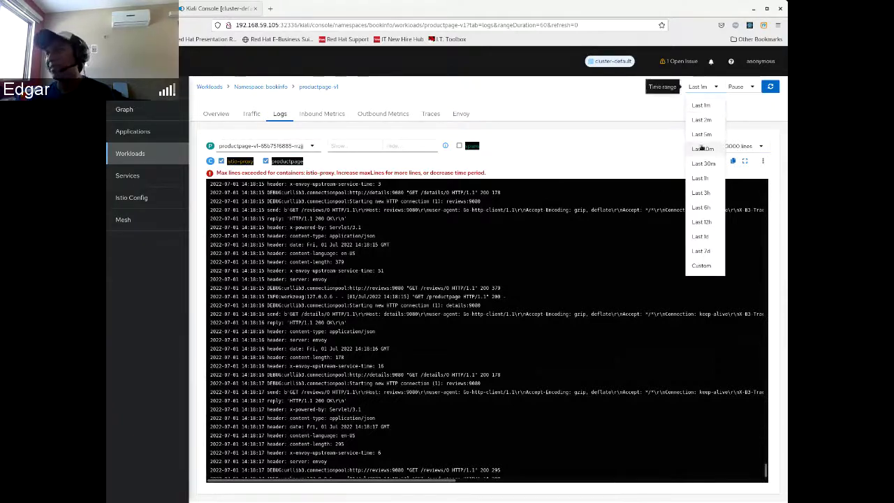
pyautogui.click(710, 111)
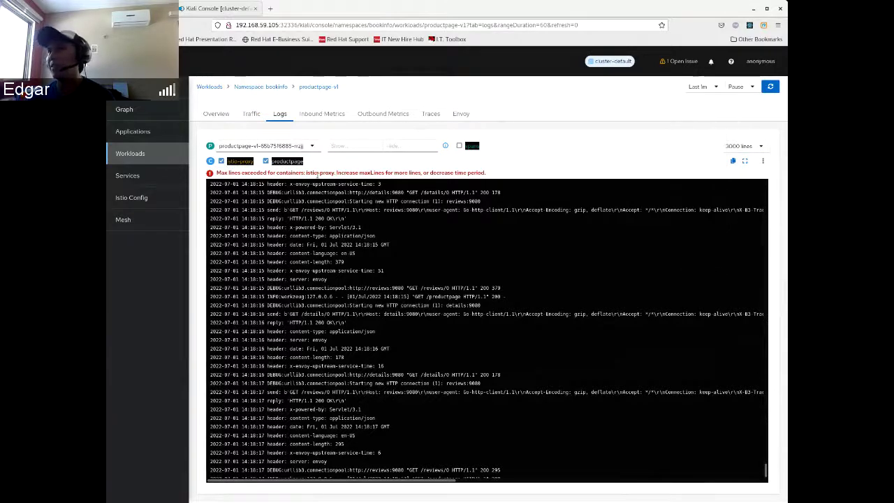
pyautogui.moveTo(360, 173); pyautogui.dragTo(486, 173)
pyautogui.click(742, 146)
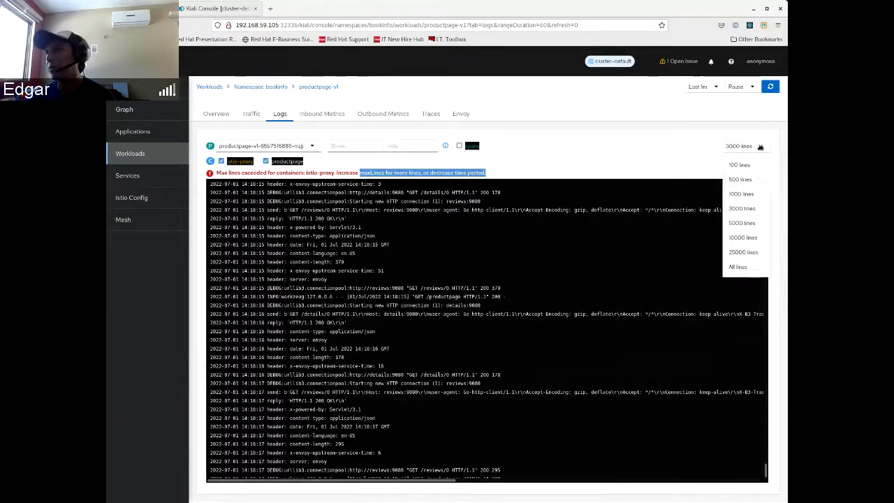
pyautogui.click(743, 237)
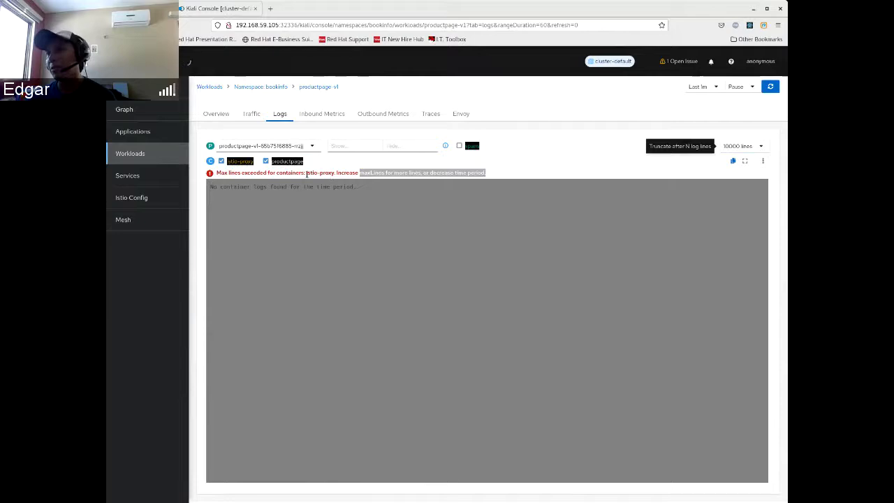
pyautogui.moveTo(305, 174); pyautogui.dragTo(358, 173)
# - Set the log limit to all lines and go to the earliest entries of the loaded log
pyautogui.click(736, 148)
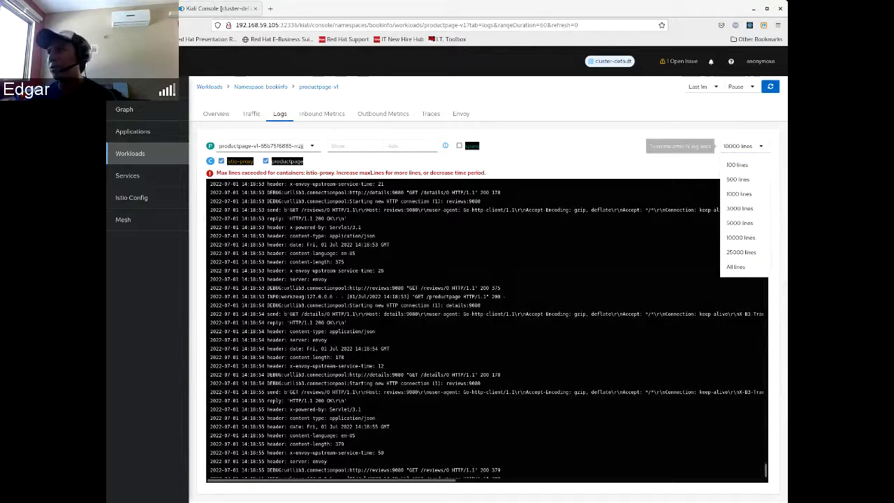
pyautogui.click(736, 268)
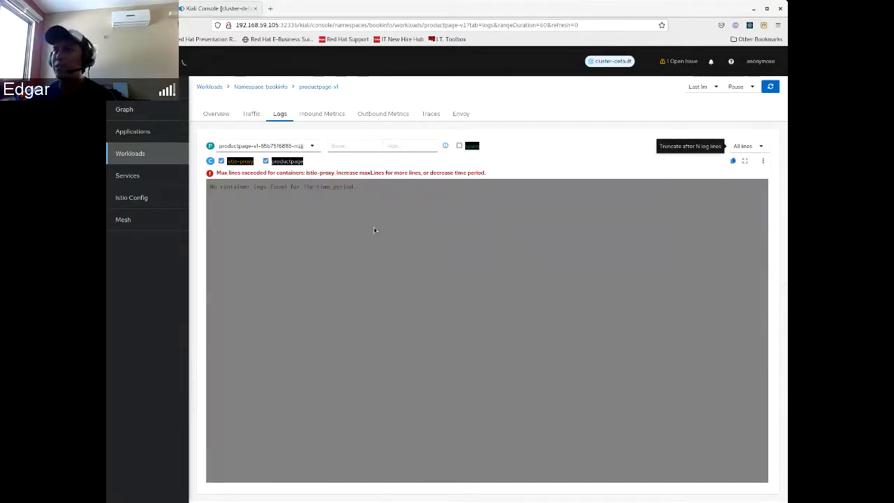
pyautogui.moveTo(302, 179); pyautogui.dragTo(336, 175)
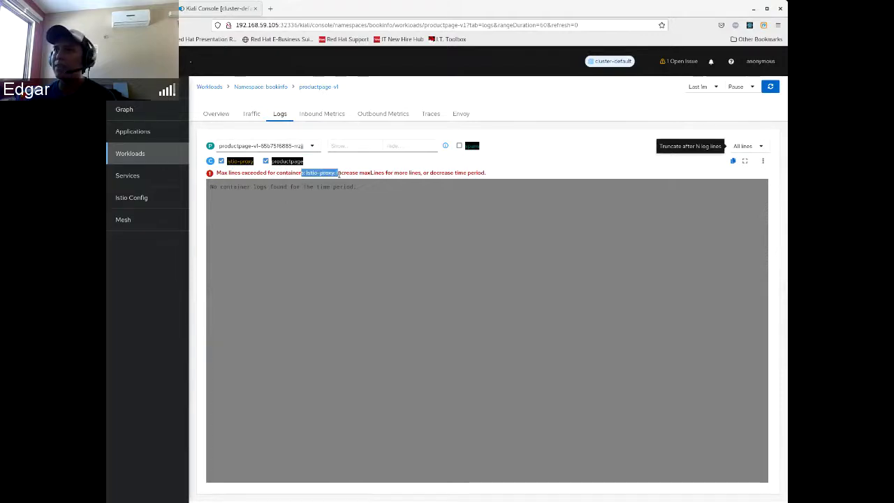
pyautogui.click(394, 252)
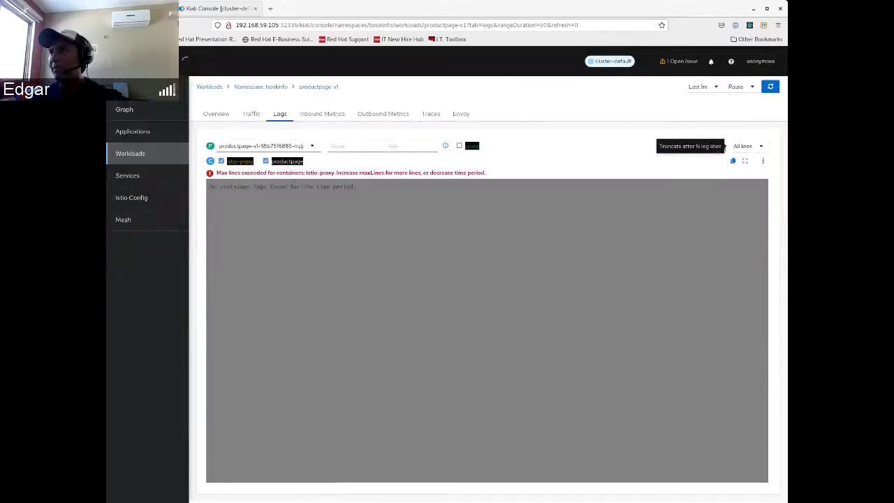
pyautogui.click(758, 147)
pyautogui.click(678, 168)
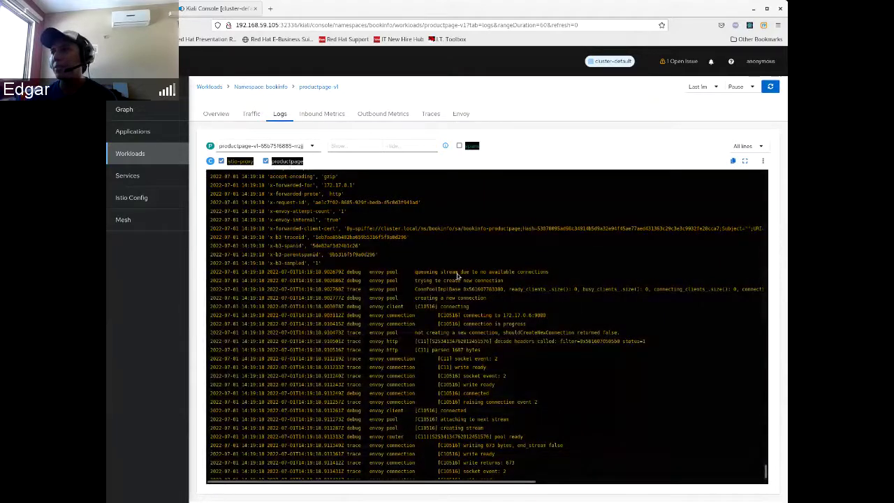
pyautogui.moveTo(765, 474); pyautogui.dragTo(749, 192)
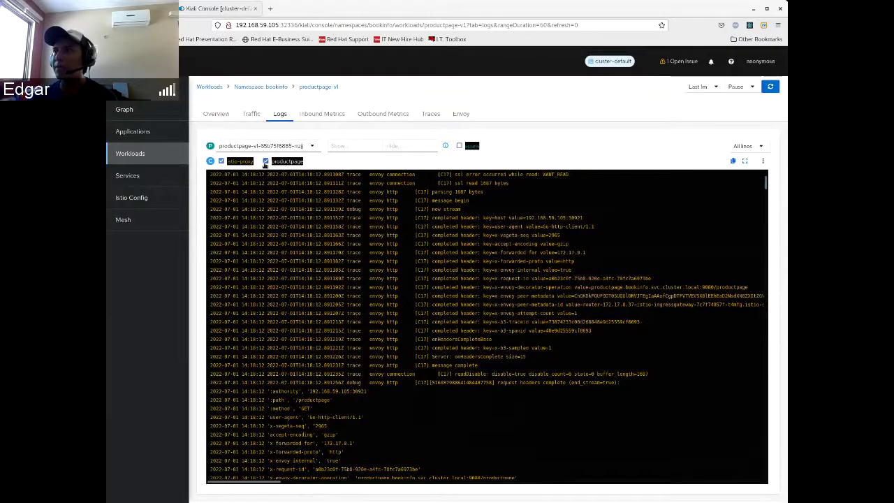
# - Limit the log to 500 lines and show the last 5 minutes for both the istio-proxy and productpage containers
pyautogui.click(265, 161)
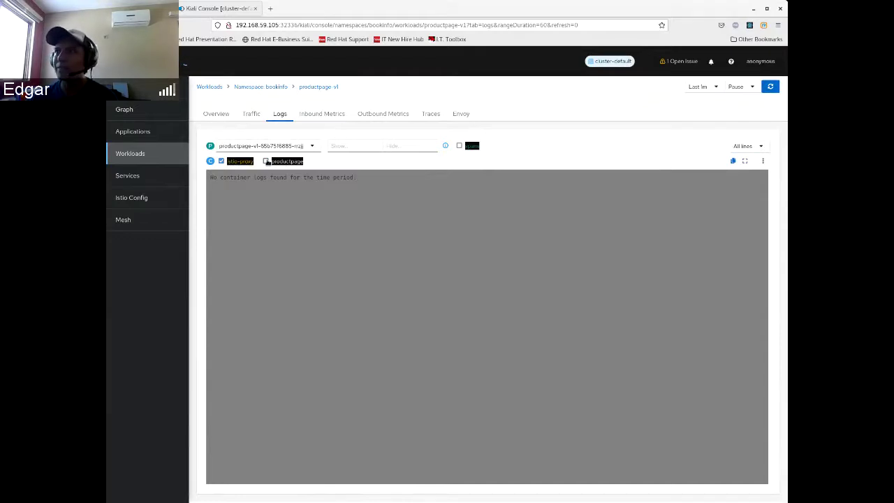
pyautogui.click(768, 149)
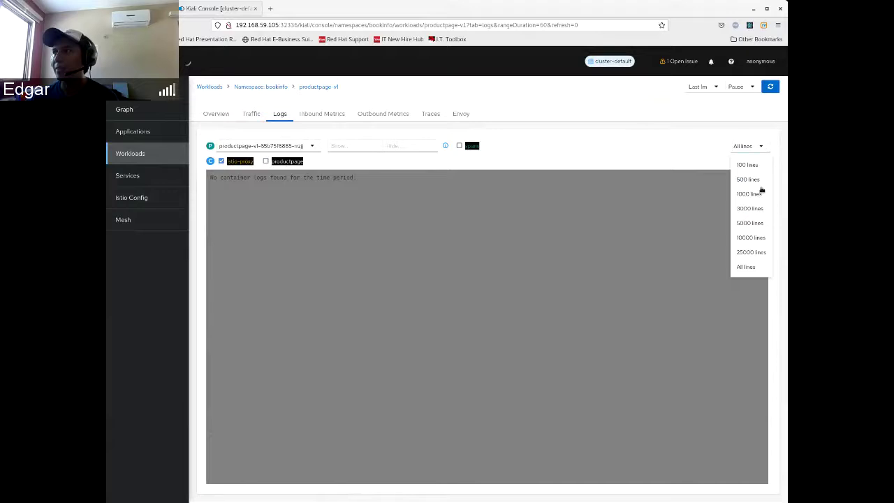
pyautogui.click(760, 184)
pyautogui.click(266, 161)
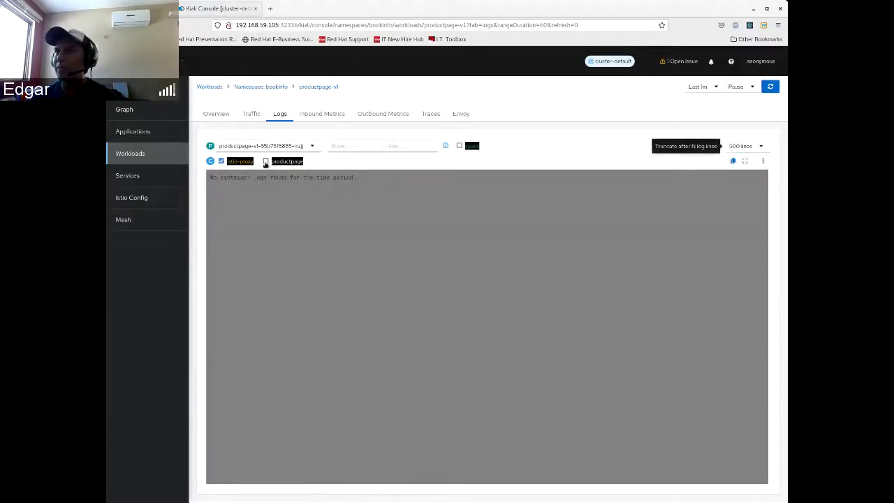
pyautogui.click(698, 87)
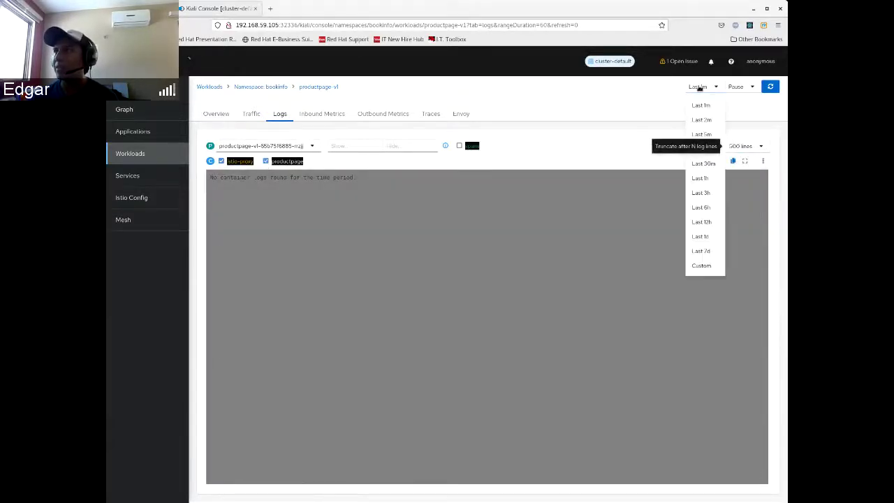
pyautogui.click(704, 134)
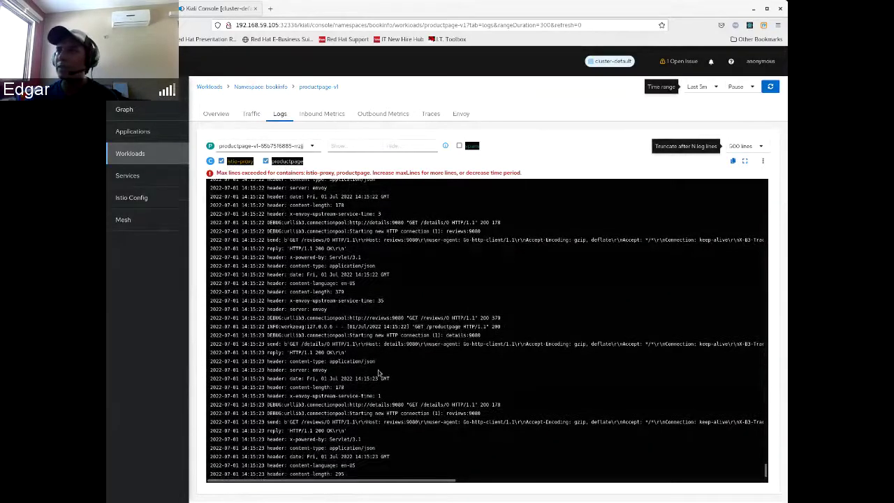
# - Examine the timestamps and the interleaving of istio-proxy and productpage entries, going back to the start of the log
pyautogui.scroll(3, 380, 373)
pyautogui.scroll(5, 391, 372)
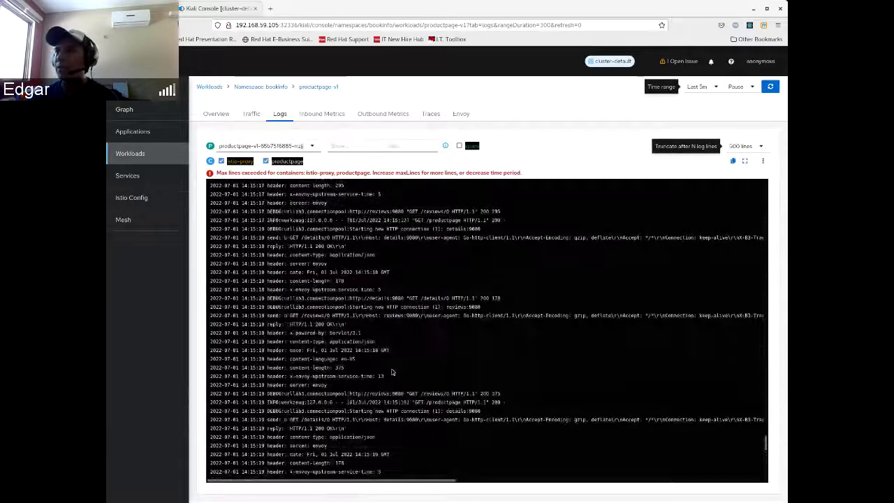
pyautogui.moveTo(766, 429)
pyautogui.mouseDown()
pyautogui.moveTo(758, 285)
pyautogui.moveTo(769, 160)
pyautogui.moveTo(771, 338)
pyautogui.mouseUp()
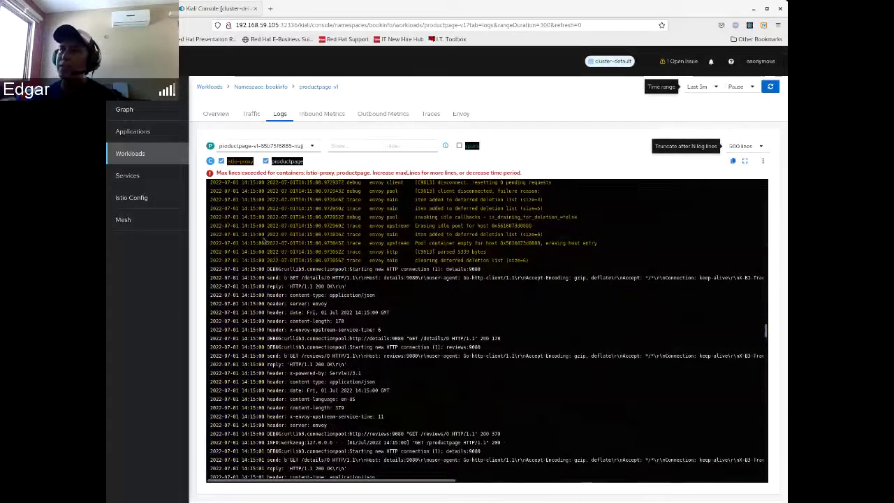
pyautogui.scroll(3, 269, 357)
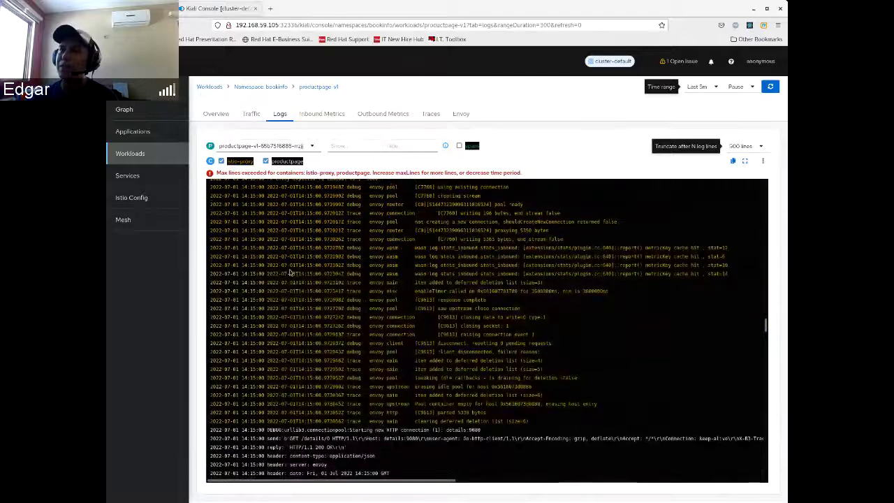
pyautogui.scroll(-3, 317, 391)
pyautogui.moveTo(313, 457); pyautogui.dragTo(264, 400)
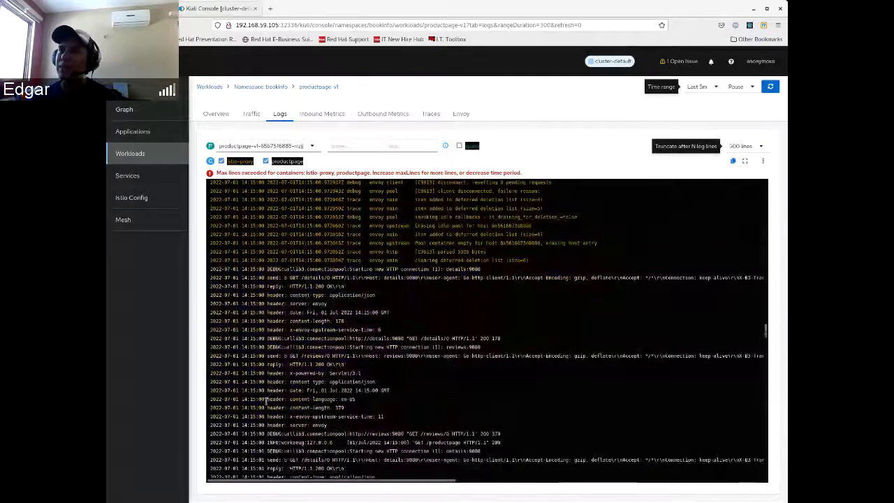
pyautogui.click(244, 378)
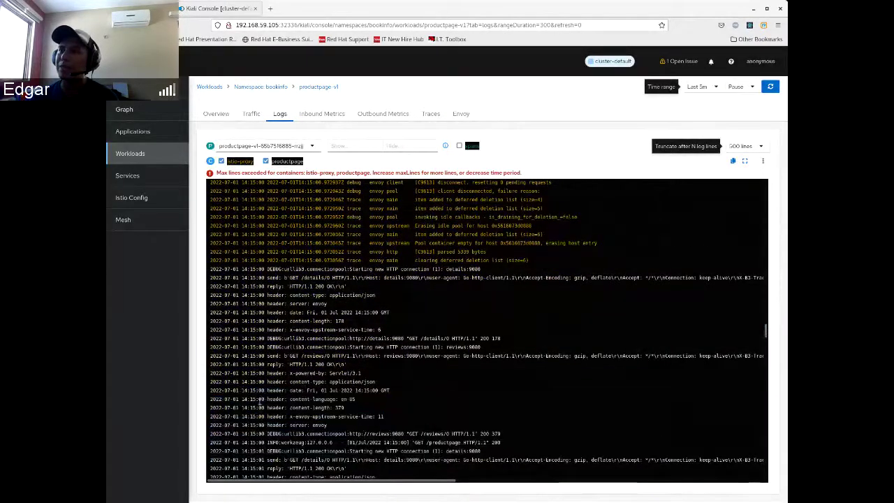
pyautogui.moveTo(245, 349); pyautogui.dragTo(419, 391)
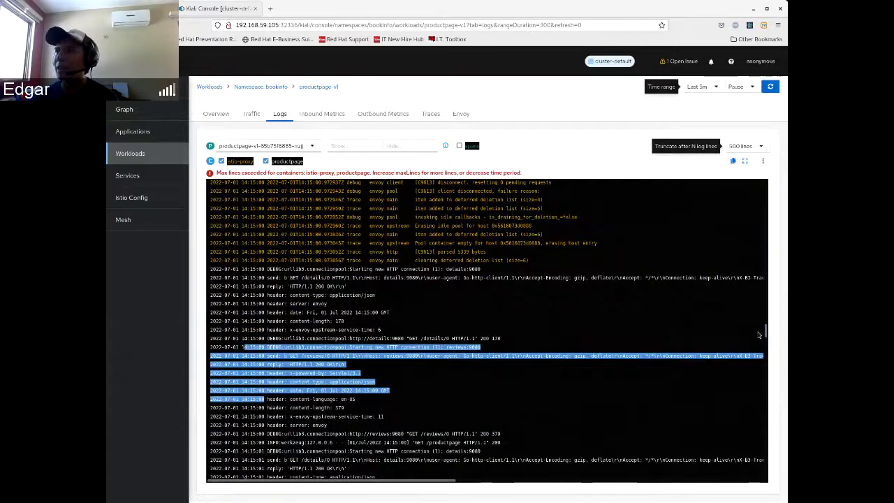
pyautogui.moveTo(766, 333); pyautogui.dragTo(766, 185)
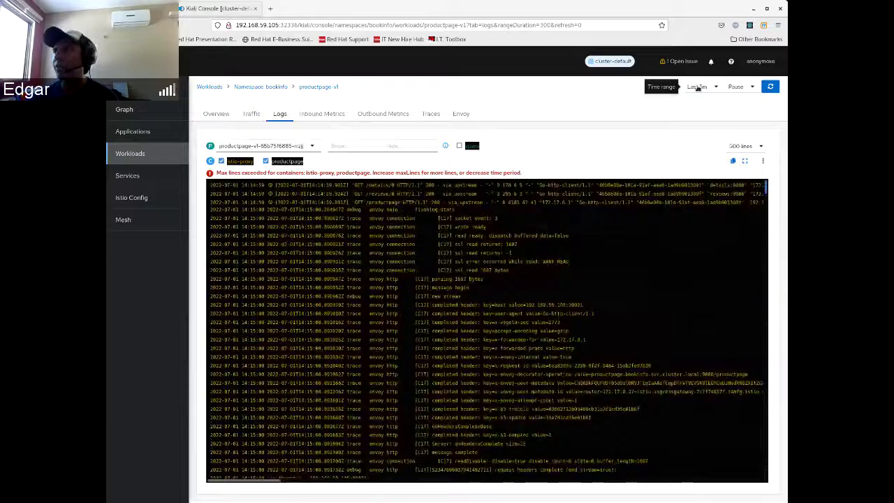
# - Set the time range to the last 10 minutes and go to the earliest log entries
pyautogui.click(697, 88)
pyautogui.click(709, 150)
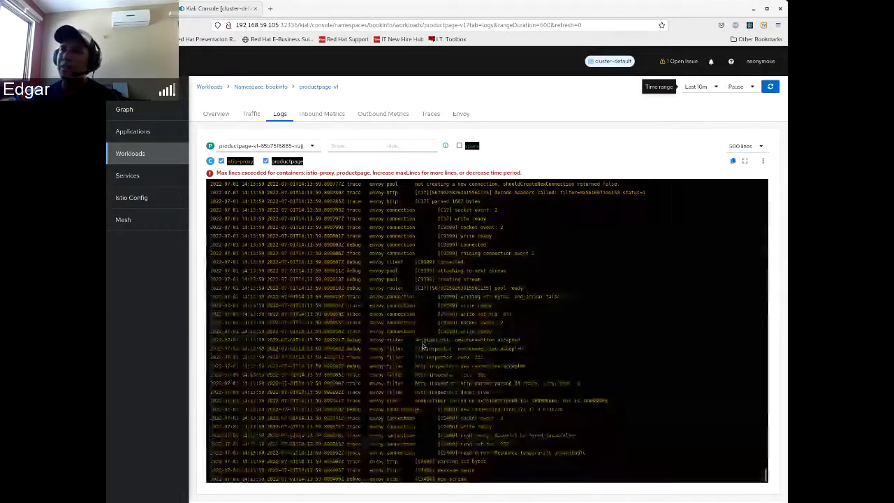
pyautogui.moveTo(765, 476); pyautogui.dragTo(766, 190)
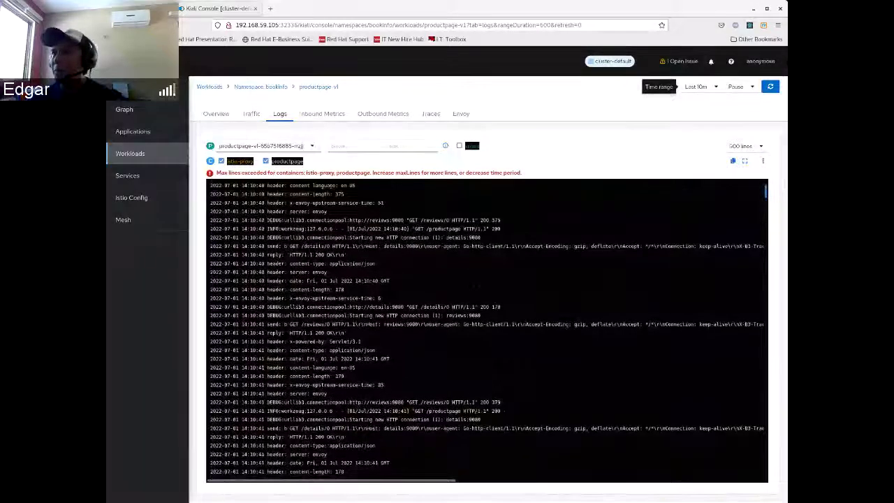
# - Set the proxy log level to Debug for the selected productpage-v1 pod
pyautogui.click(762, 161)
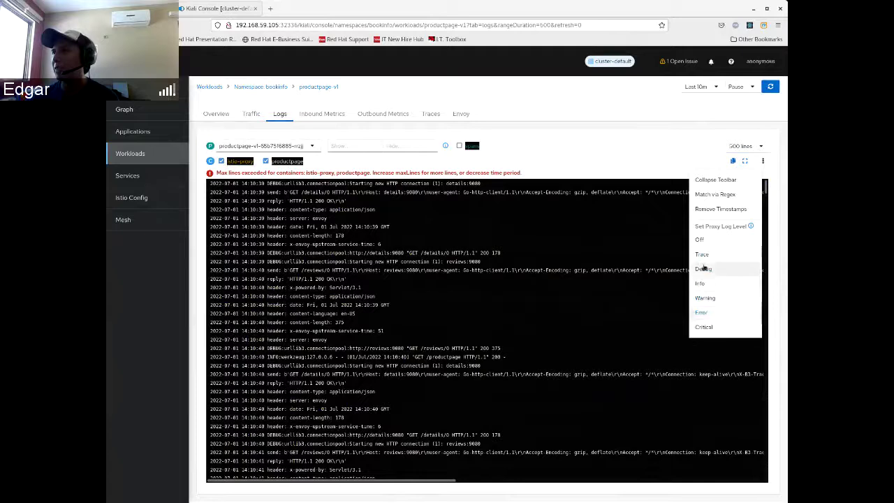
pyautogui.click(703, 269)
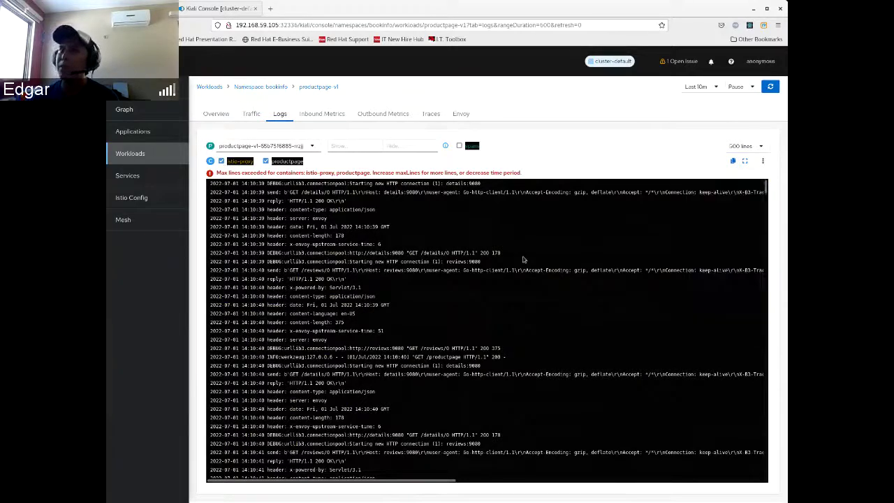
# - Open the logs of the ratings-v1 workload in the bookinfo namespace
pyautogui.click(134, 152)
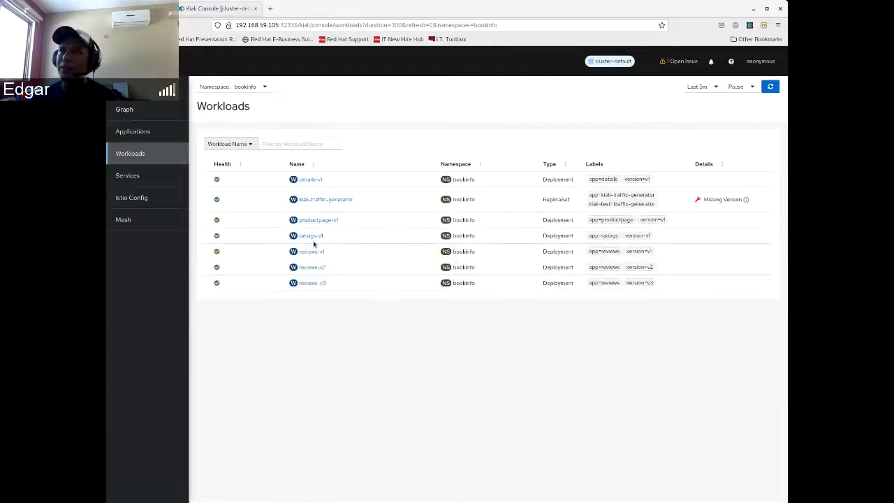
pyautogui.click(311, 236)
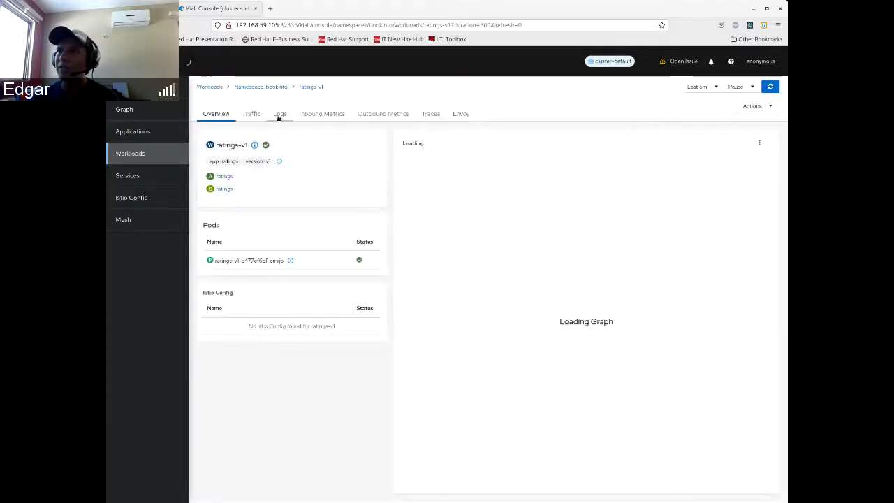
pyautogui.click(279, 115)
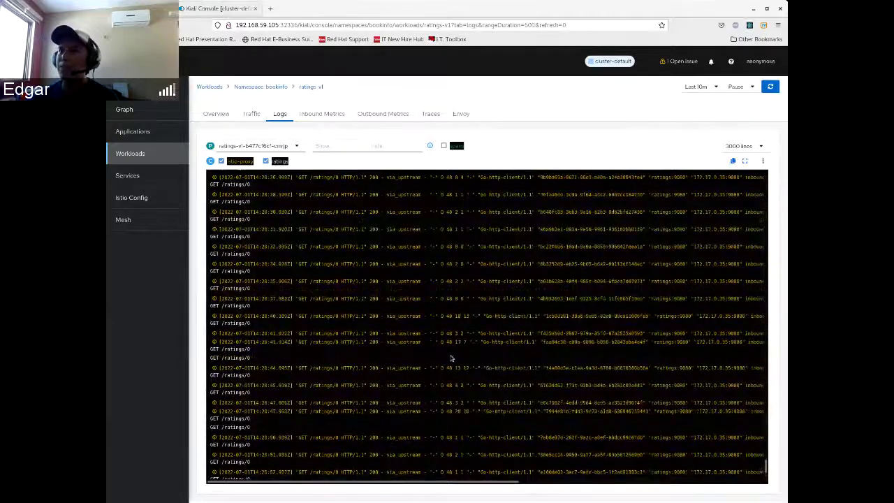
# - Examine the interleaved istio-proxy and ratings log entries of ratings-v1, going back to the earliest ones
pyautogui.scroll(5, 250, 293)
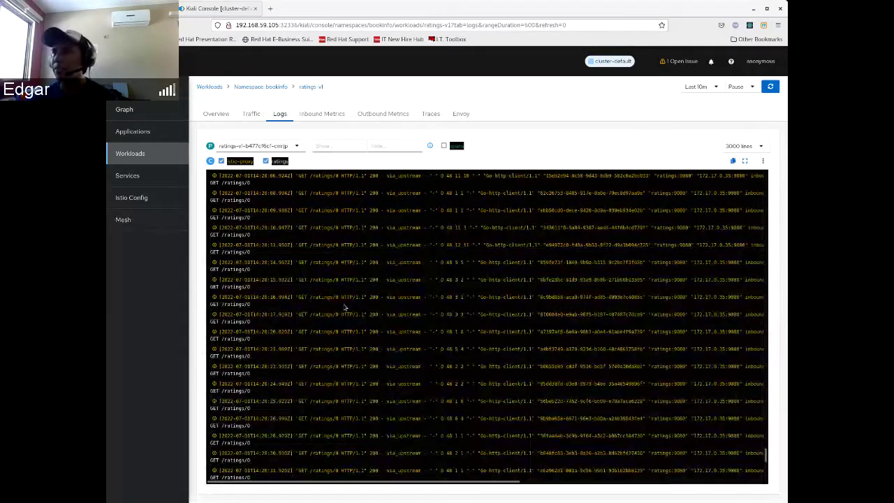
pyautogui.scroll(5, 343, 309)
pyautogui.scroll(5, 296, 340)
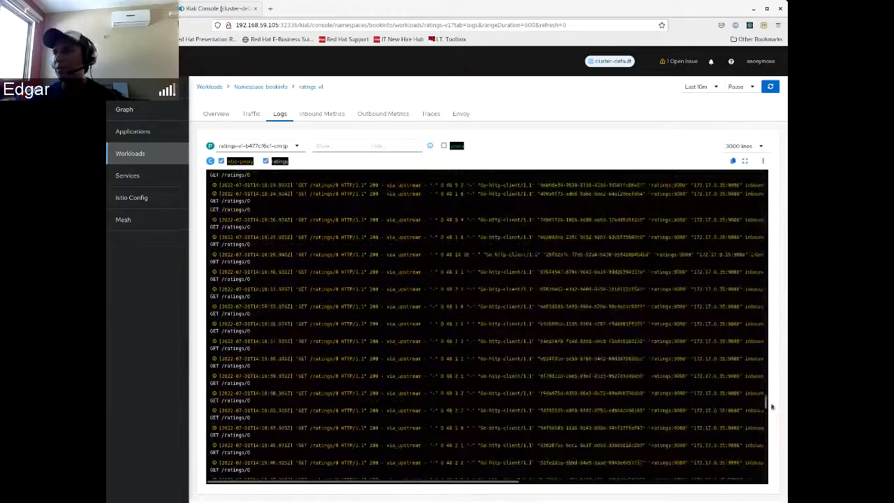
pyautogui.moveTo(765, 404); pyautogui.dragTo(773, 268)
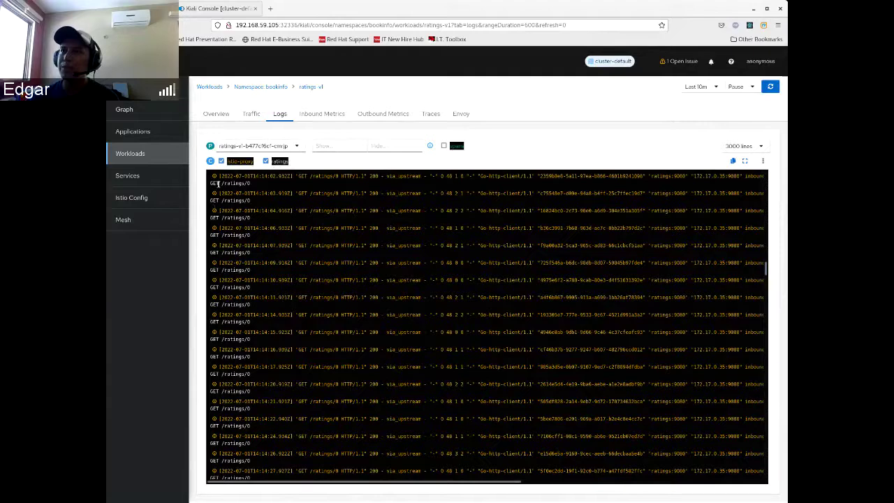
pyautogui.moveTo(218, 183); pyautogui.dragTo(233, 183)
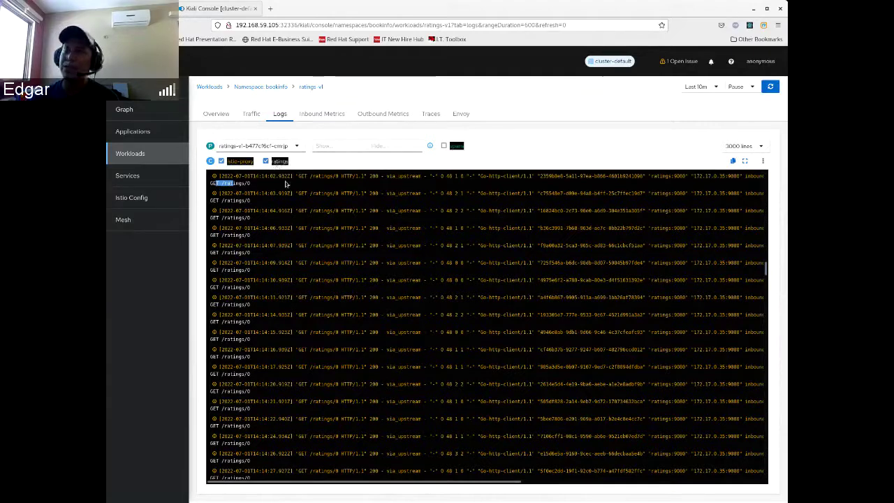
pyautogui.scroll(1, 298, 260)
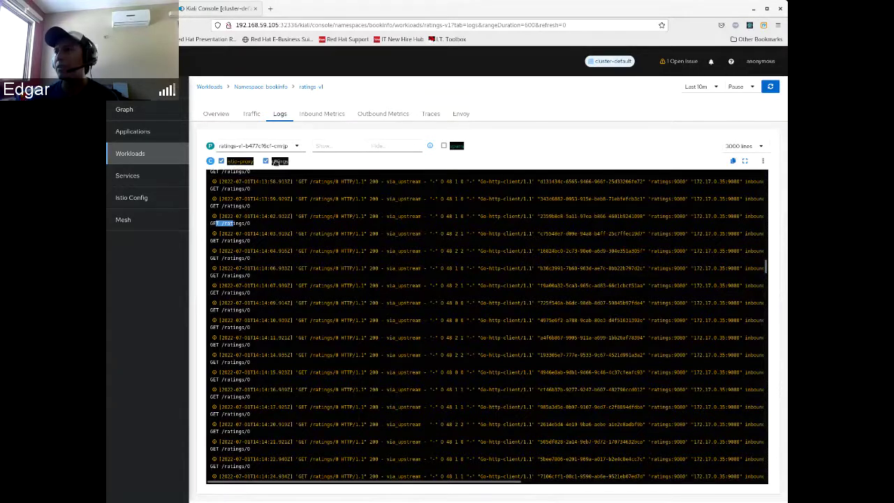
pyautogui.click(345, 145)
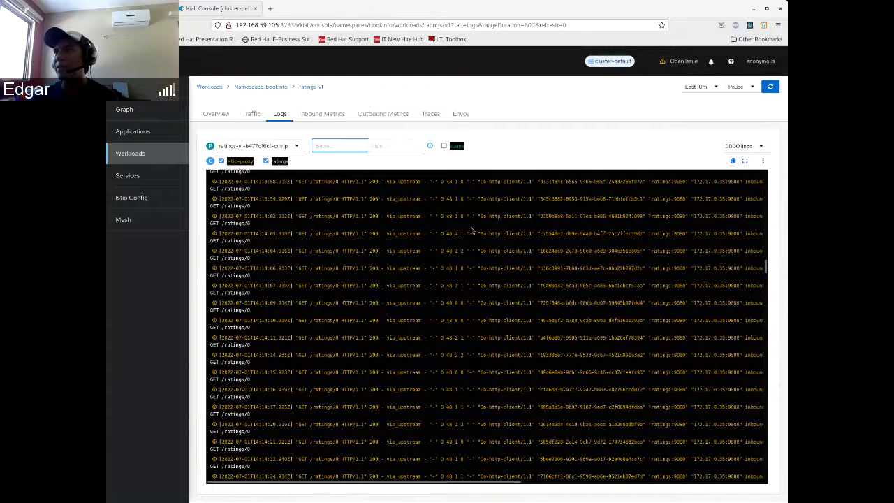
pyautogui.scroll(8, 304, 263)
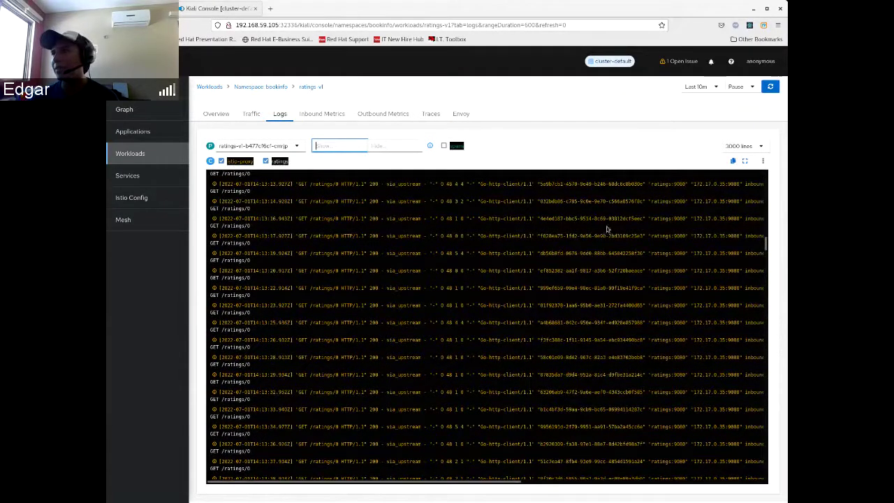
pyautogui.moveTo(766, 246); pyautogui.dragTo(770, 188)
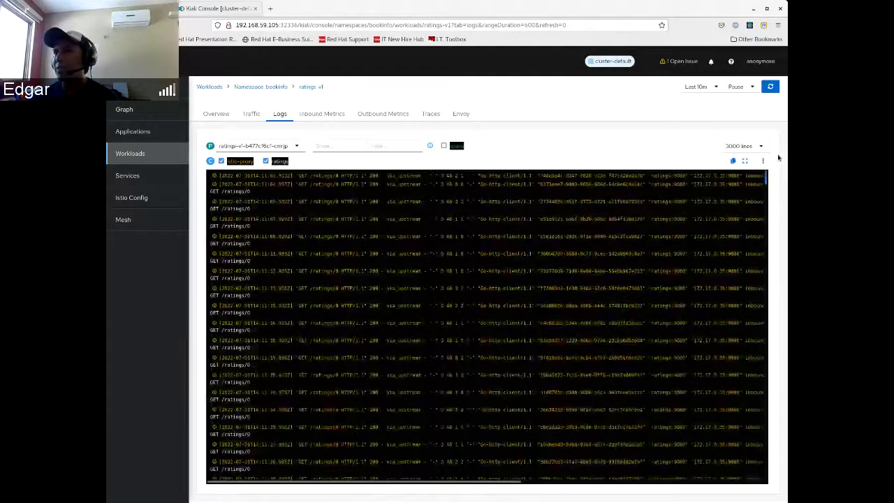
# - Filter the ratings-v1 log to show only entries containing "via_upstream", copying the text from a log line
pyautogui.click(339, 147)
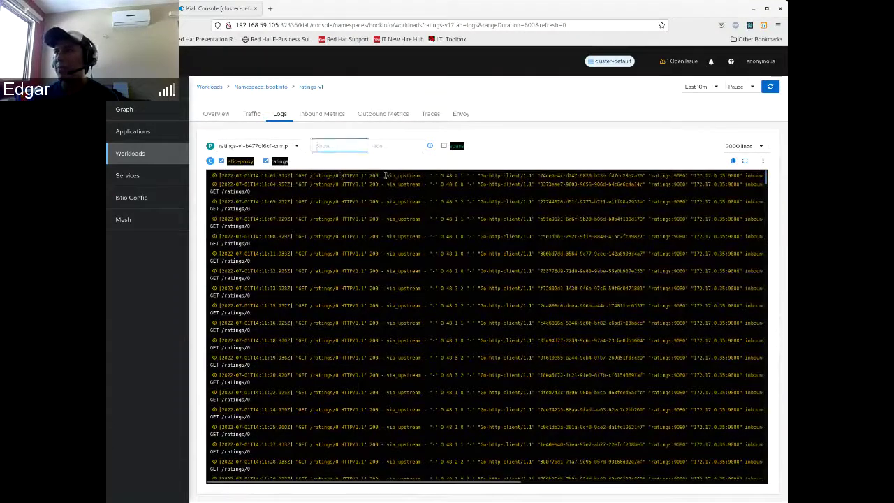
pyautogui.moveTo(384, 175); pyautogui.dragTo(422, 176)
pyautogui.hotkey('ctrl', 'c')
pyautogui.click(348, 145)
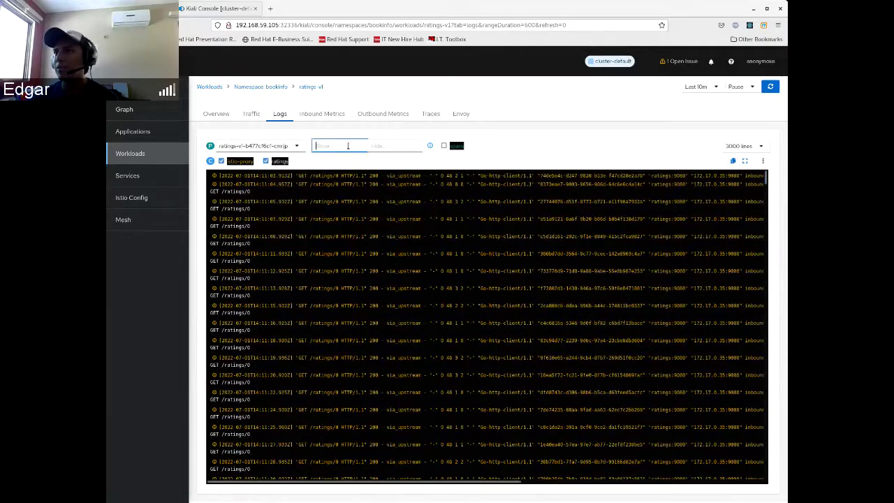
pyautogui.hotkey('ctrl', 'v')
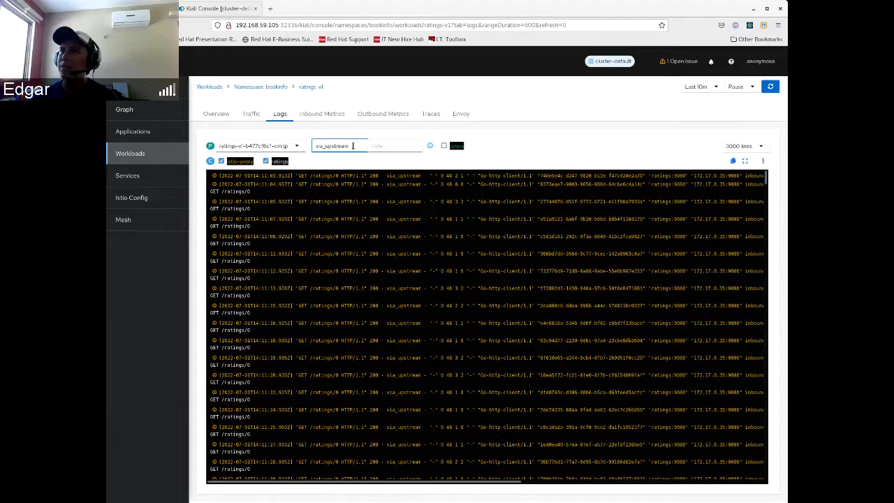
pyautogui.press('Return')
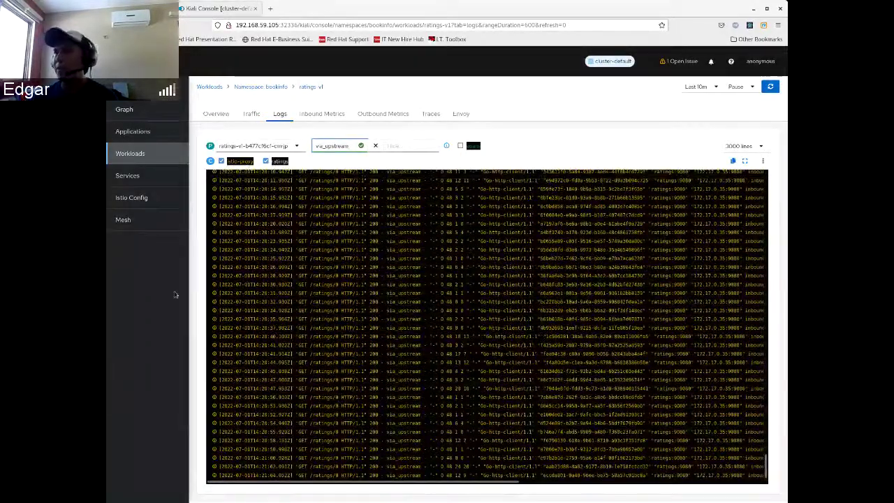
# - Clear the show filter and hide the log entries containing "via_upstream" instead
pyautogui.click(376, 146)
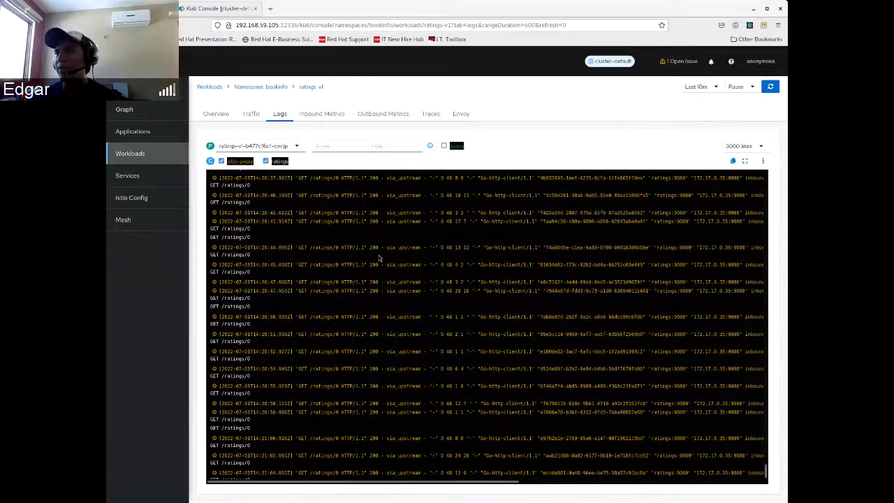
pyautogui.click(397, 148)
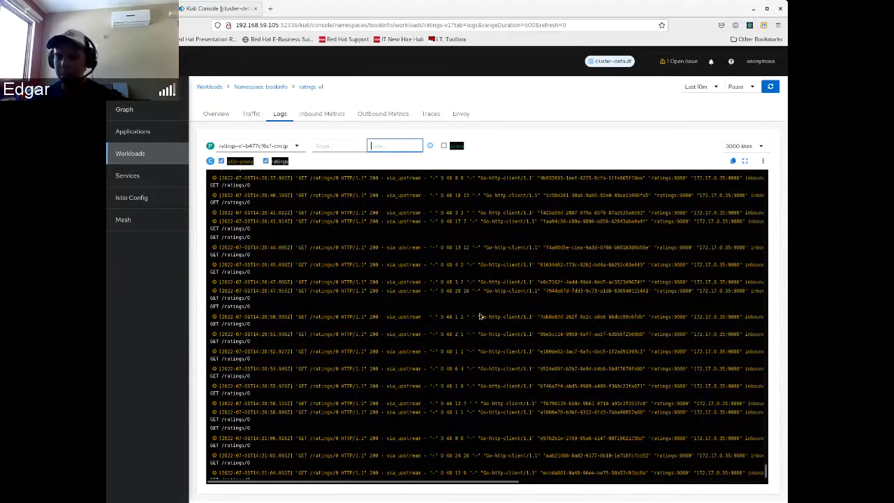
pyautogui.write('via_upstream')
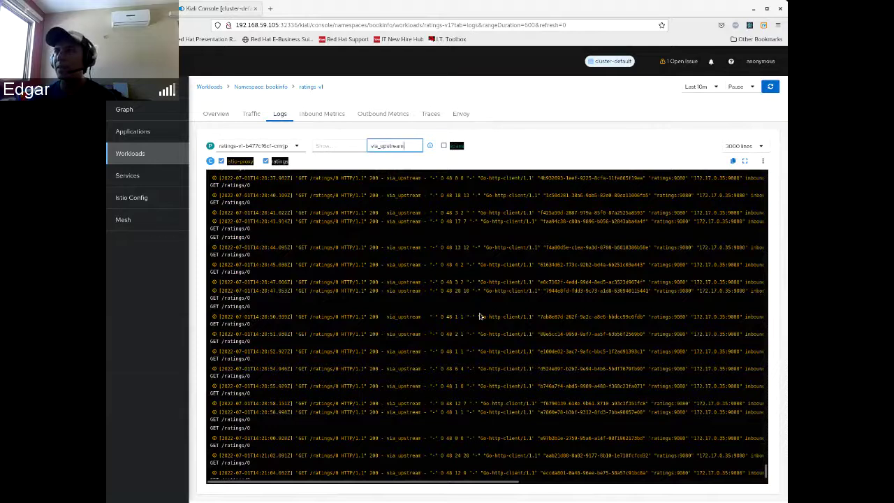
pyautogui.press('Return')
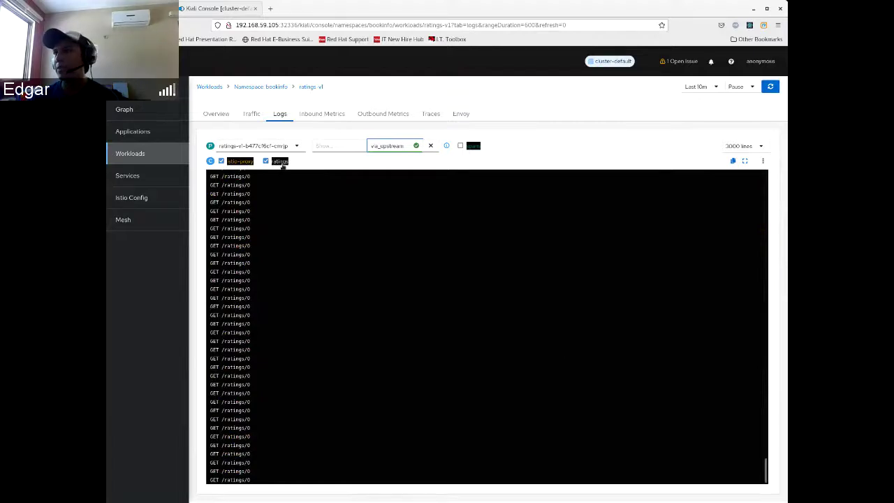
# - Clear the hide filter and go back to the earliest entries of the ratings-v1 log
pyautogui.click(432, 175)
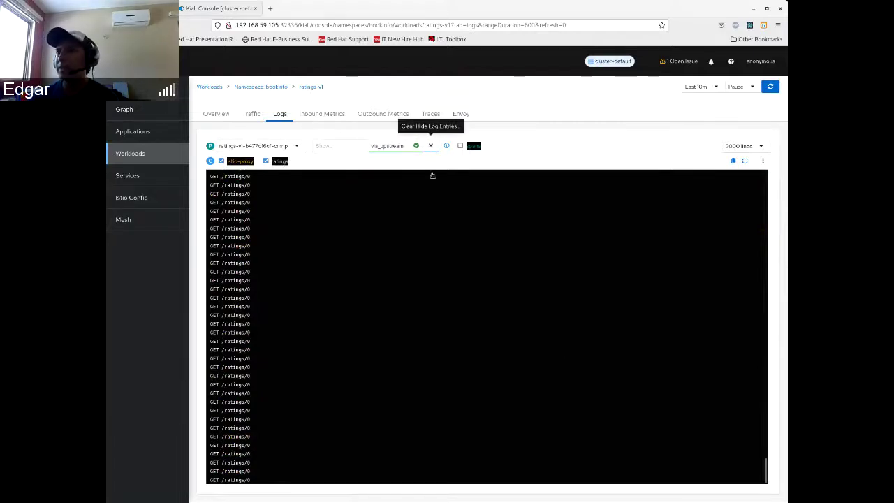
pyautogui.click(432, 175)
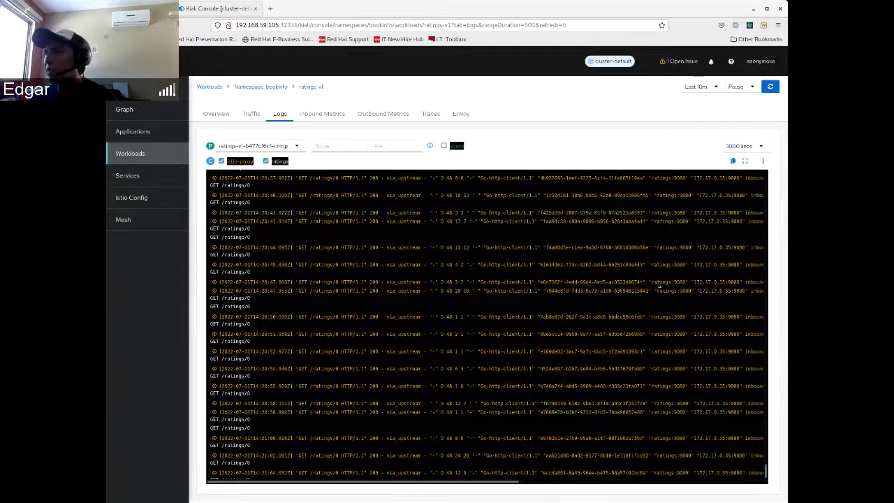
pyautogui.scroll(-1, 680, 421)
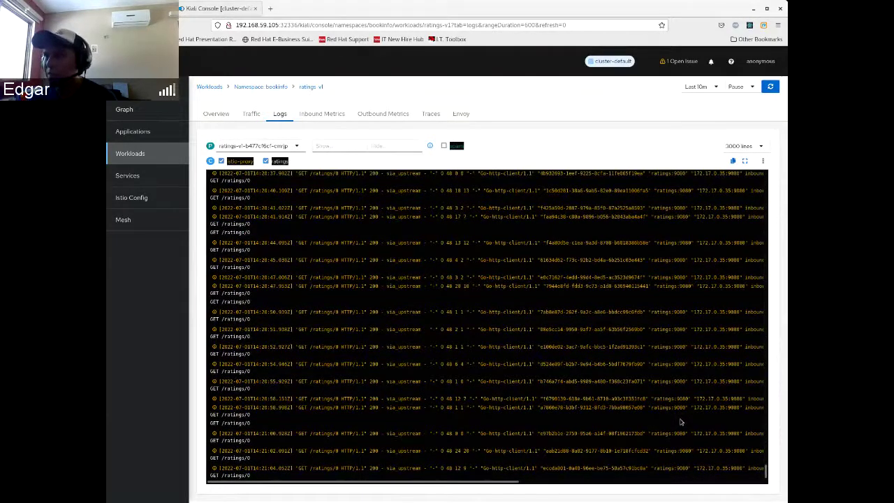
pyautogui.scroll(5, 682, 421)
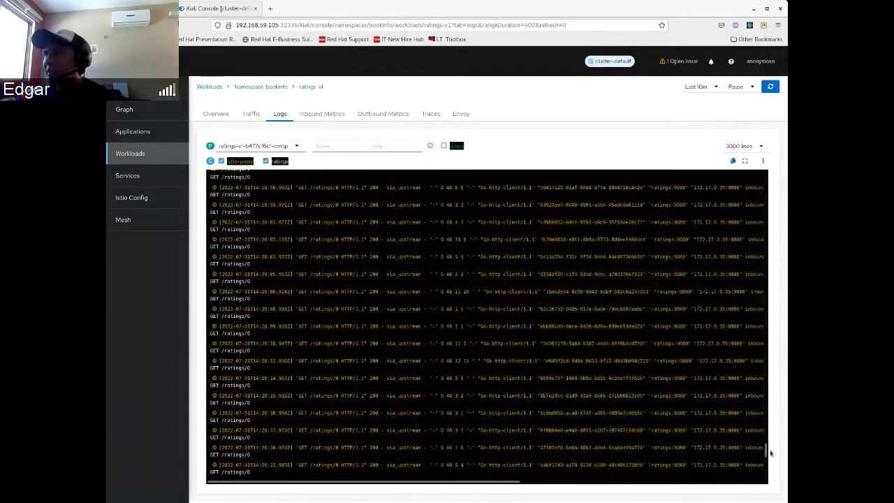
pyautogui.moveTo(766, 451); pyautogui.dragTo(766, 181)
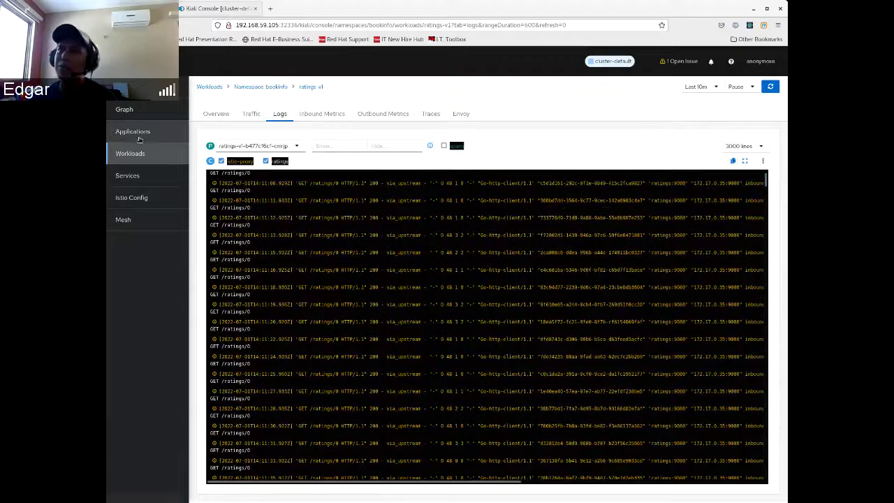
# - Open the logs of the productpage-v1 workload and turn on regex matching for the log filters
pyautogui.click(143, 160)
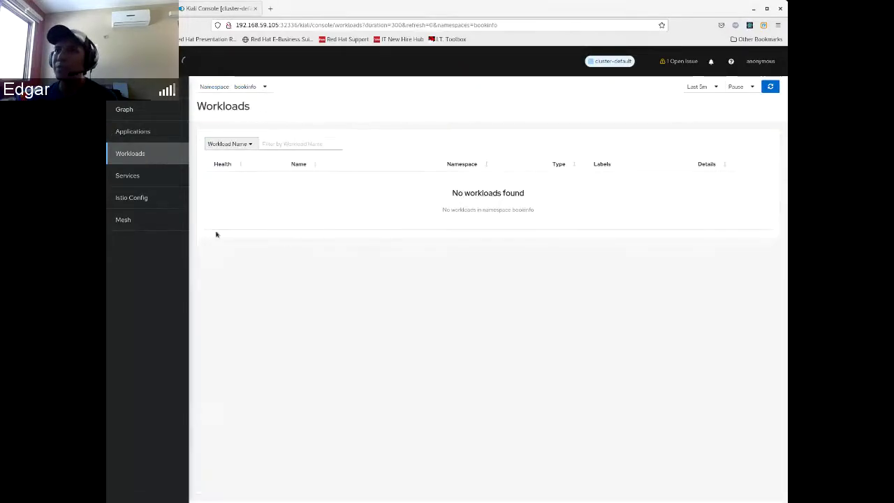
pyautogui.click(315, 219)
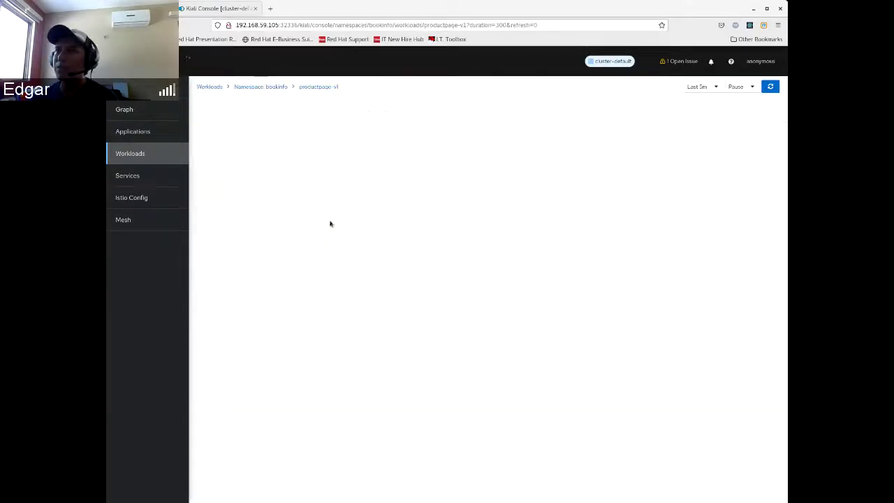
pyautogui.click(279, 120)
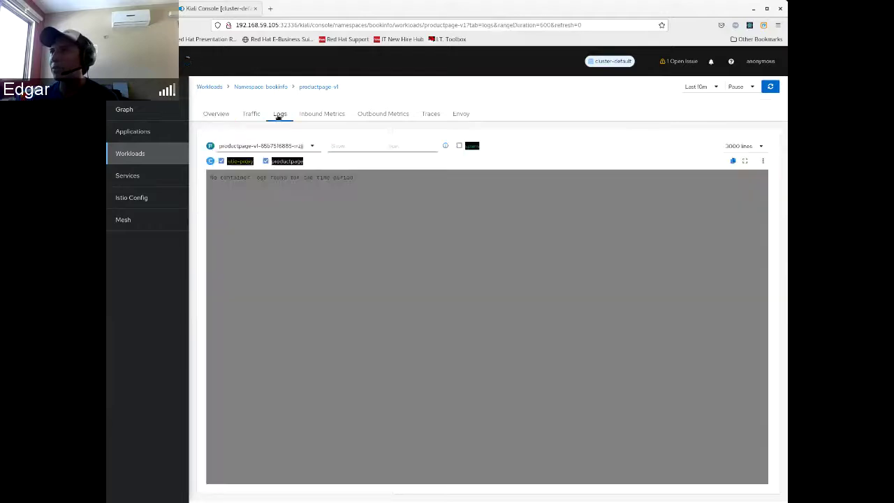
pyautogui.click(763, 162)
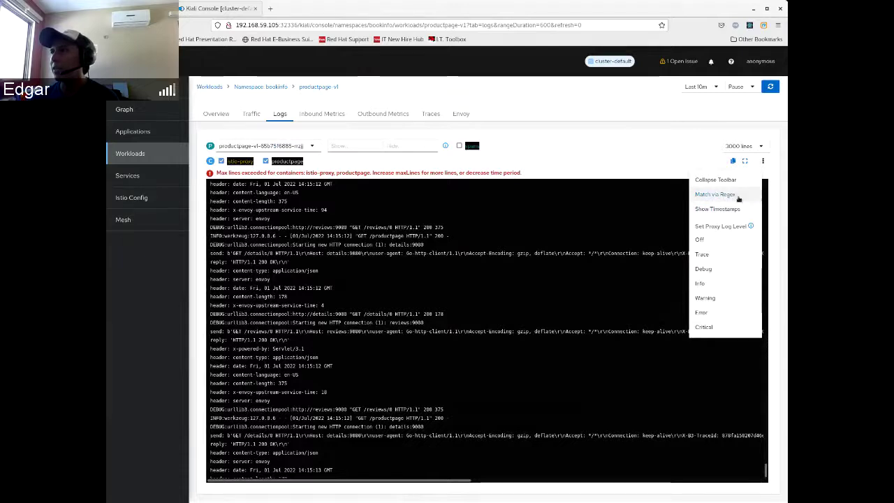
pyautogui.click(724, 199)
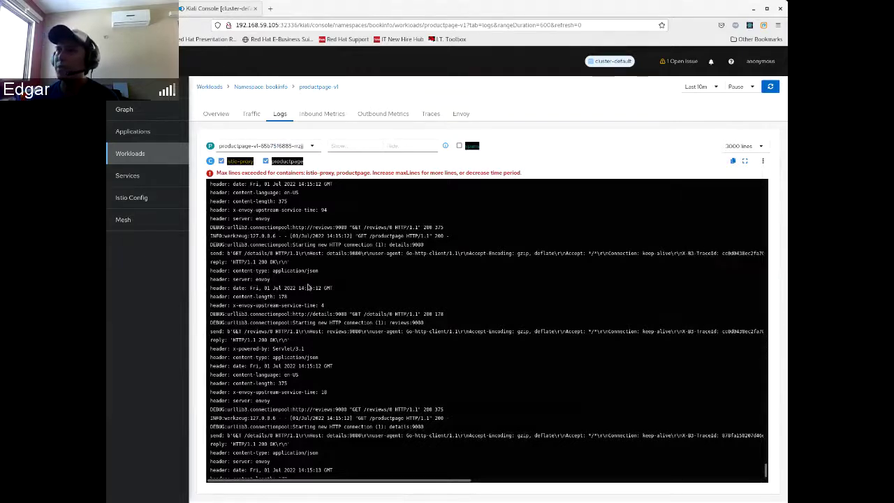
pyautogui.moveTo(292, 227); pyautogui.dragTo(346, 229)
pyautogui.hotkey('ctrl', 'c')
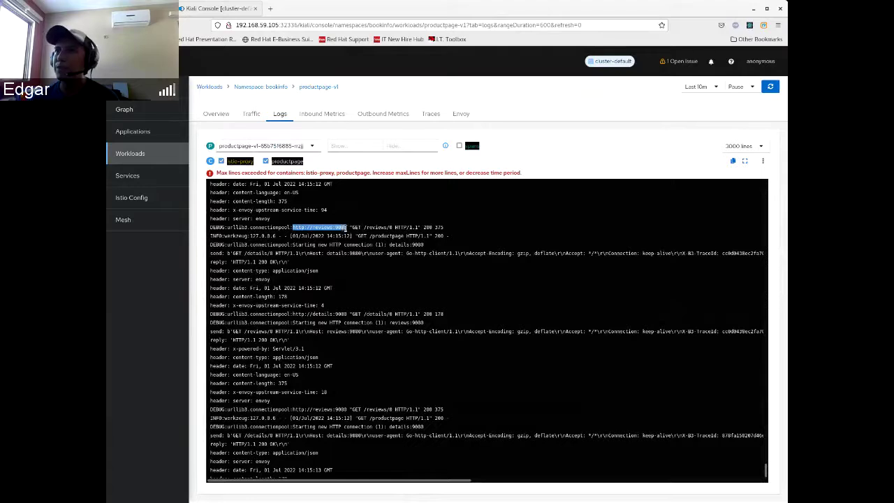
pyautogui.click(353, 146)
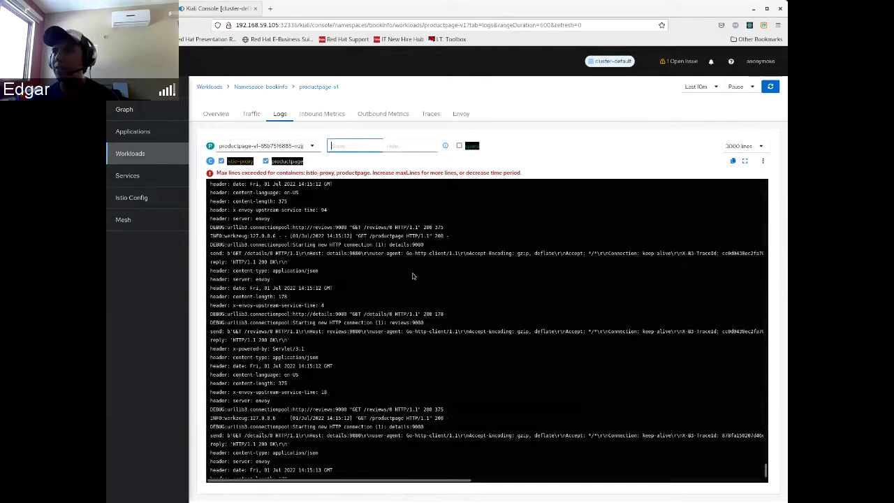
pyautogui.hotkey('ctrl', 'v')
pyautogui.press('Home')
pyautogui.hotkey('ctrl', 'shift', 'Right')
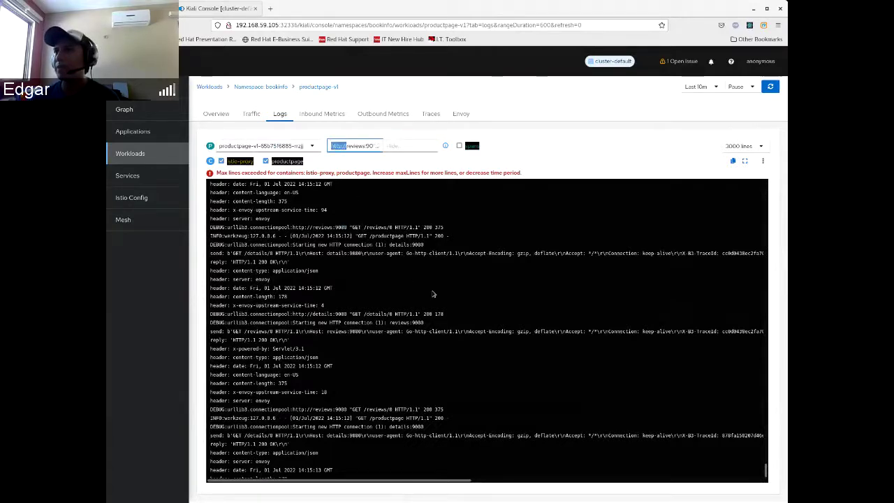
pyautogui.press('Right')
pyautogui.hotkey('shift', 'Right')
pyautogui.hotkey('shift', 'Right')
pyautogui.hotkey('shift', 'Right')
pyautogui.hotkey('shift', 'Right')
pyautogui.hotkey('shift', 'Right')
pyautogui.hotkey('shift', 'Right')
pyautogui.hotkey('shift', 'Right')
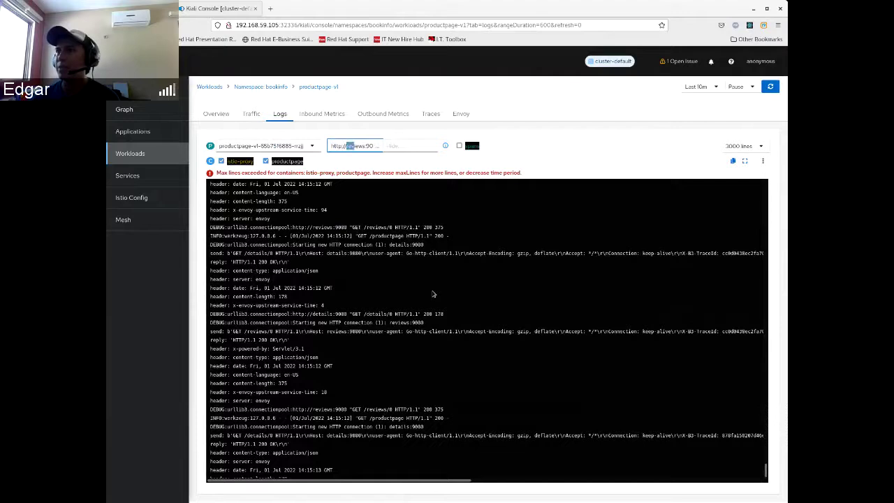
pyautogui.write('.*')
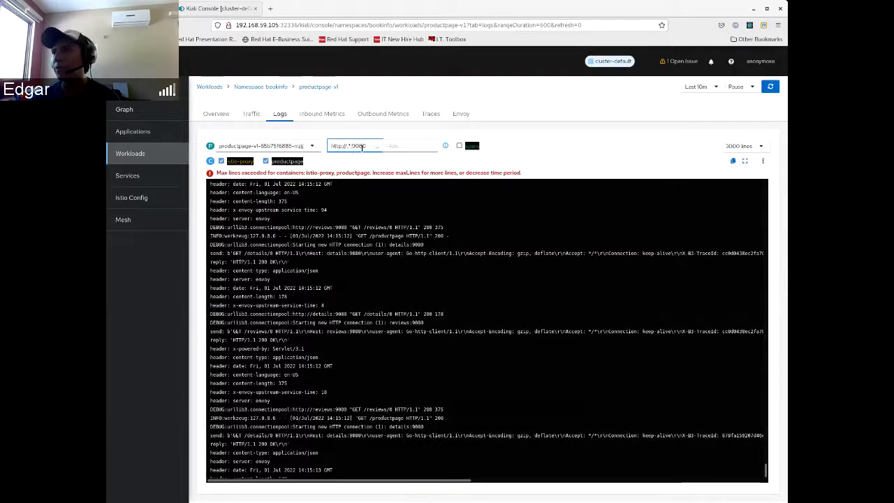
pyautogui.moveTo(366, 146); pyautogui.dragTo(335, 146)
pyautogui.click(339, 146)
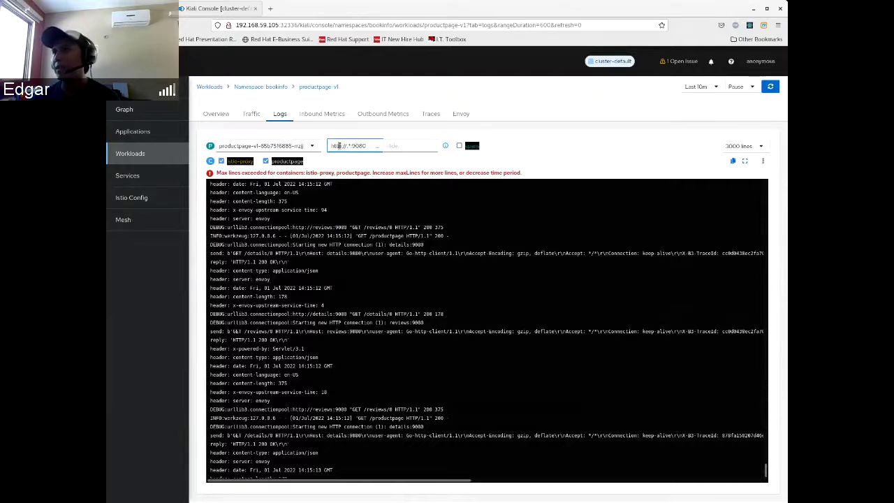
pyautogui.press('Return')
# - Switch the log filters to match via regex and check the URLs in the matching entries
pyautogui.click(762, 161)
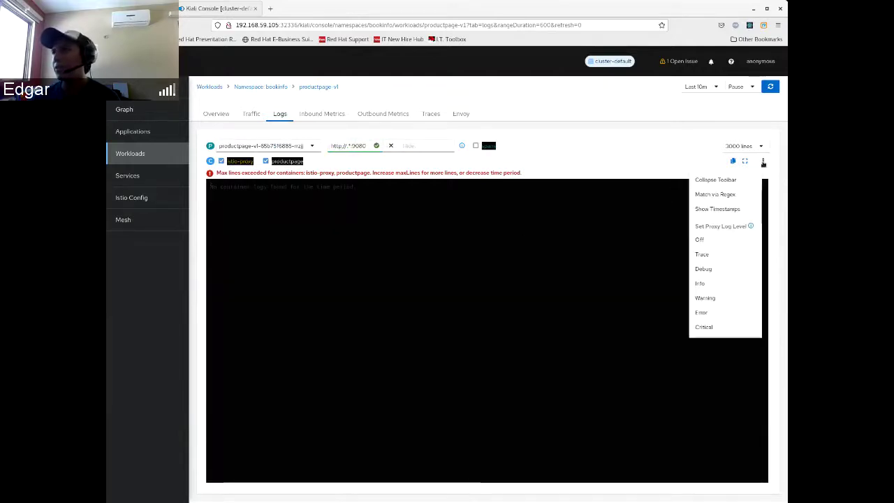
pyautogui.click(719, 196)
pyautogui.moveTo(311, 219); pyautogui.dragTo(336, 305)
pyautogui.click(326, 266)
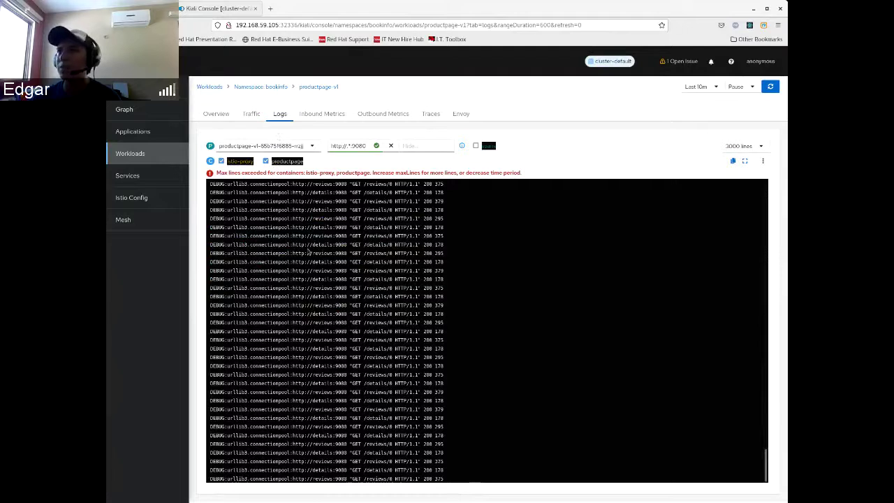
pyautogui.moveTo(299, 229); pyautogui.dragTo(343, 219)
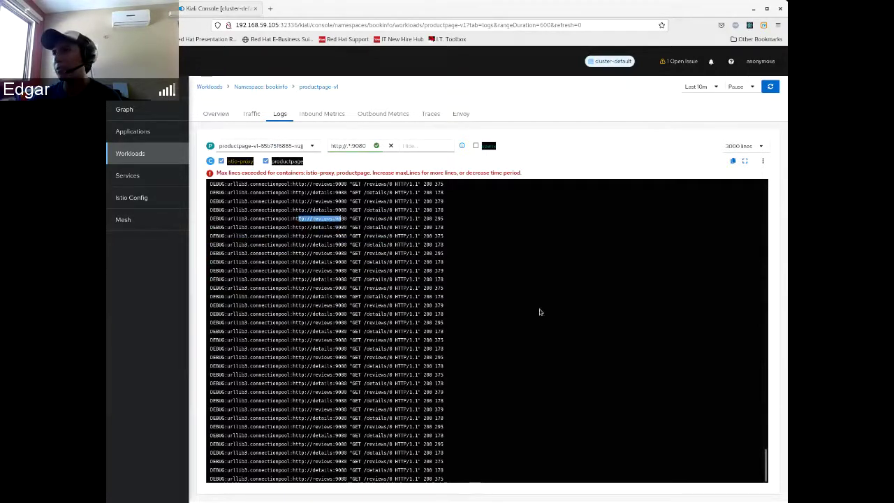
pyautogui.scroll(5, 763, 474)
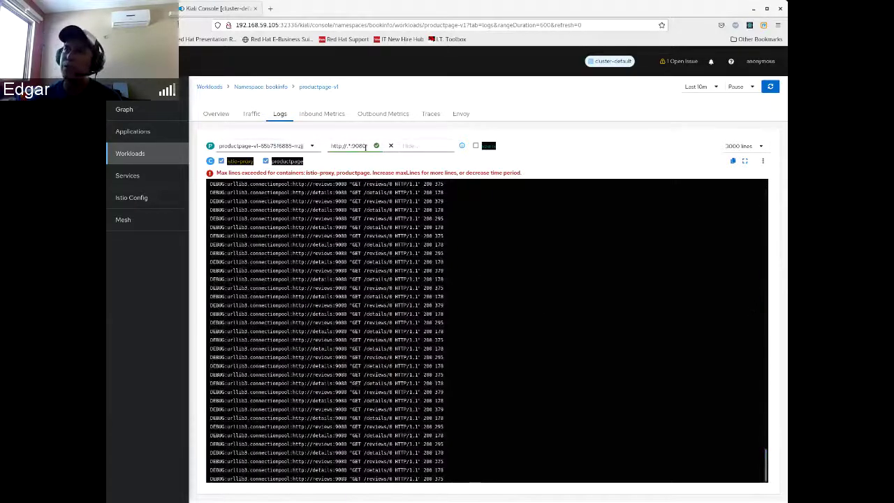
pyautogui.moveTo(364, 146); pyautogui.dragTo(330, 146)
pyautogui.hotkey('ctrl', 'c')
pyautogui.press('BackSpace')
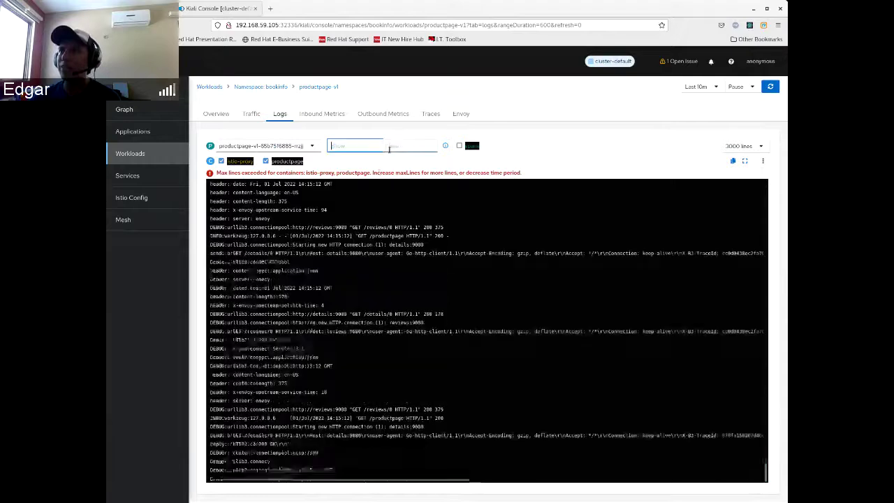
pyautogui.click(402, 146)
pyautogui.hotkey('ctrl', 'v')
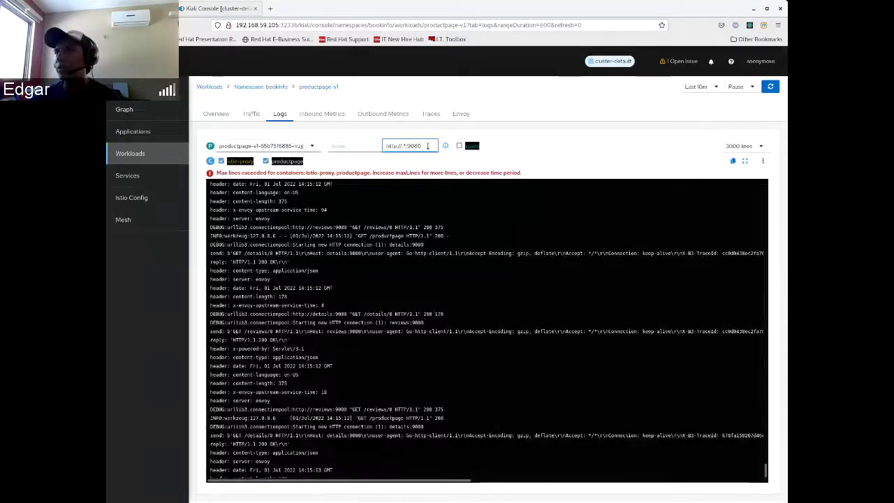
pyautogui.press('Return')
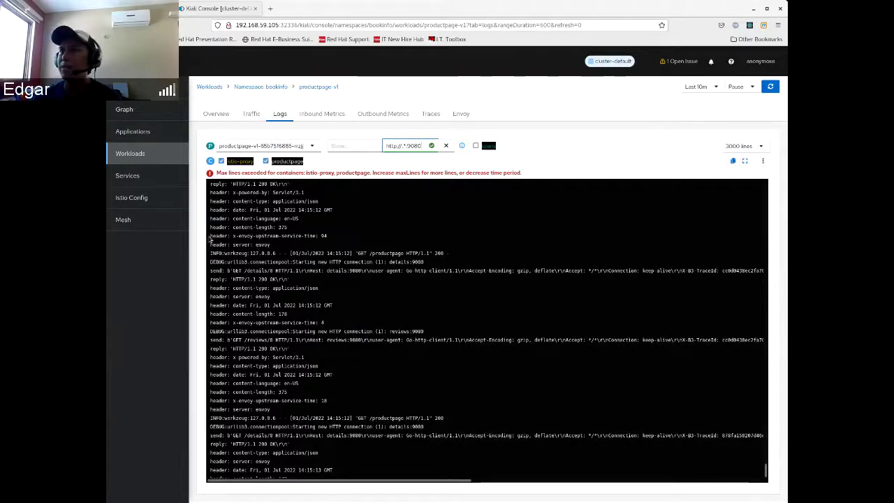
# - Replace the hide pattern with "header: x-envoy-upstream-service-time:" copied from a log line
pyautogui.moveTo(209, 236); pyautogui.dragTo(317, 236)
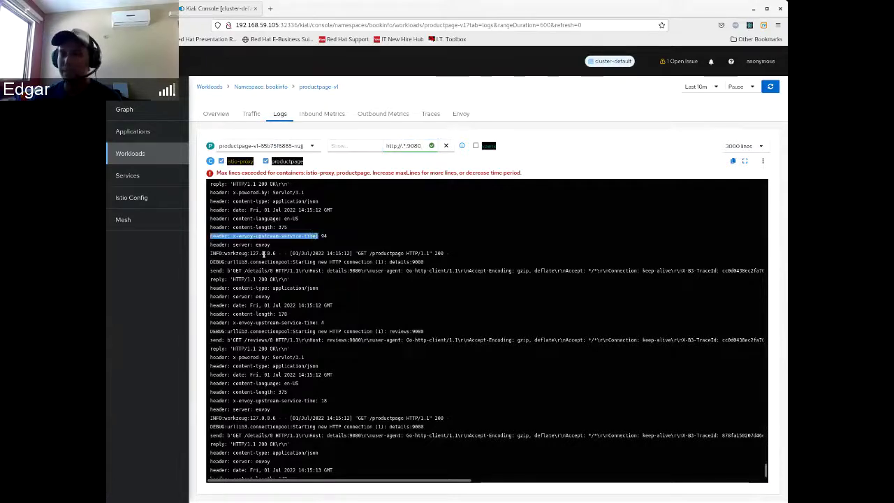
pyautogui.tripleClick(401, 144)
pyautogui.hotkey('ctrl', 'v')
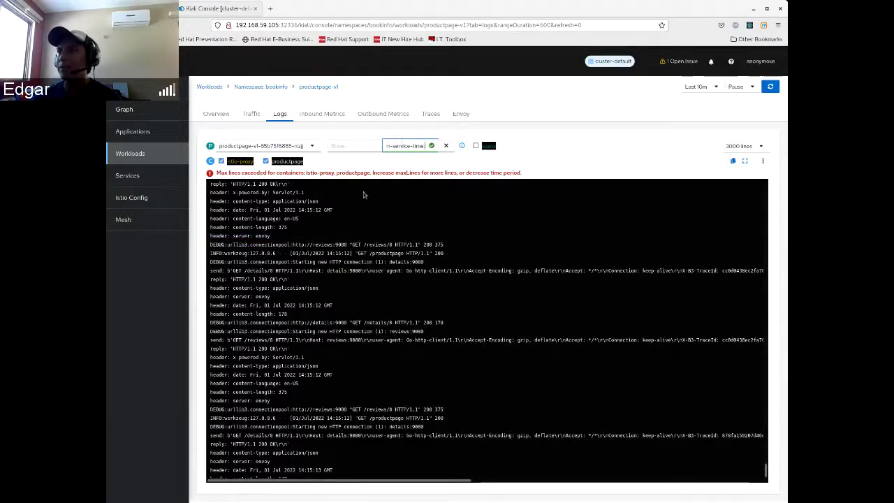
# - Shorten the hide pattern to "header:" and check the remaining log entries
pyautogui.press('Home')
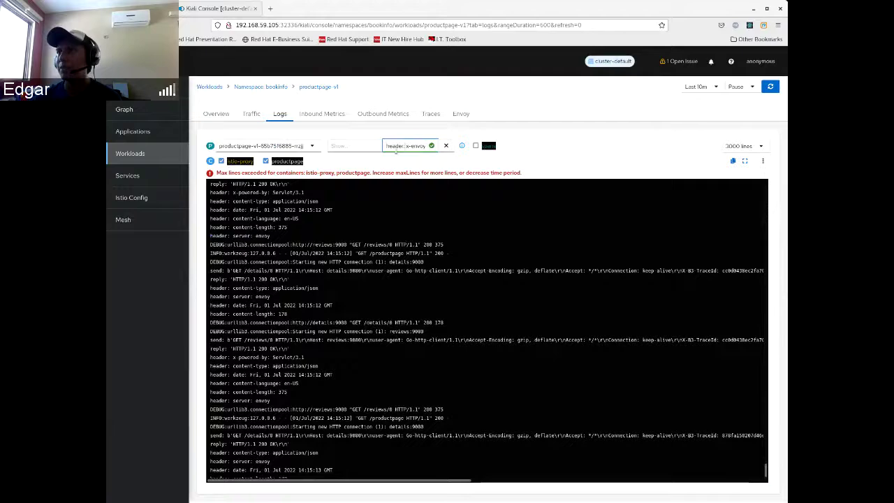
pyautogui.hotkey('shift', 'End')
pyautogui.press('Delete')
pyautogui.moveTo(237, 192); pyautogui.dragTo(263, 254)
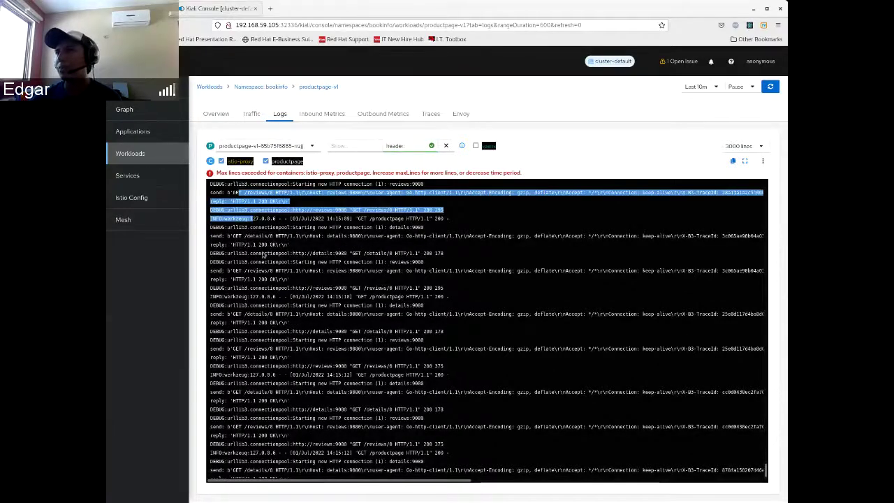
pyautogui.click(283, 286)
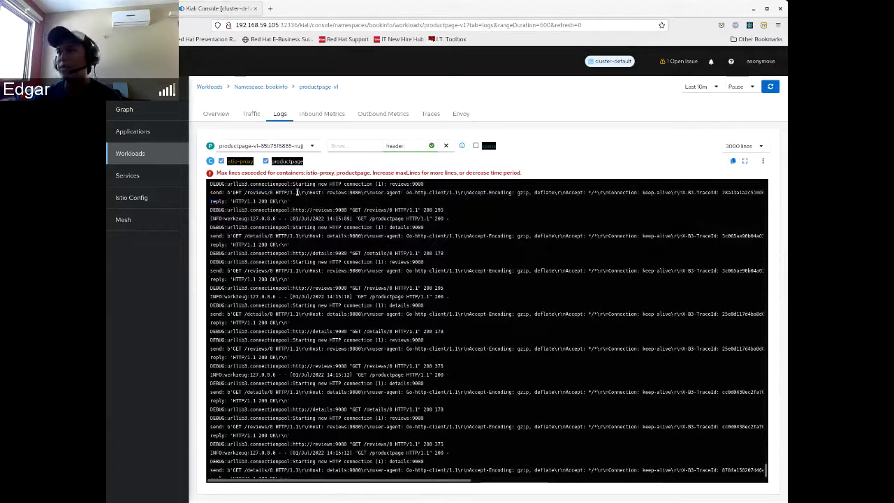
# - Clear the hide filter and include trace spans in the productpage-v1 log
pyautogui.click(446, 146)
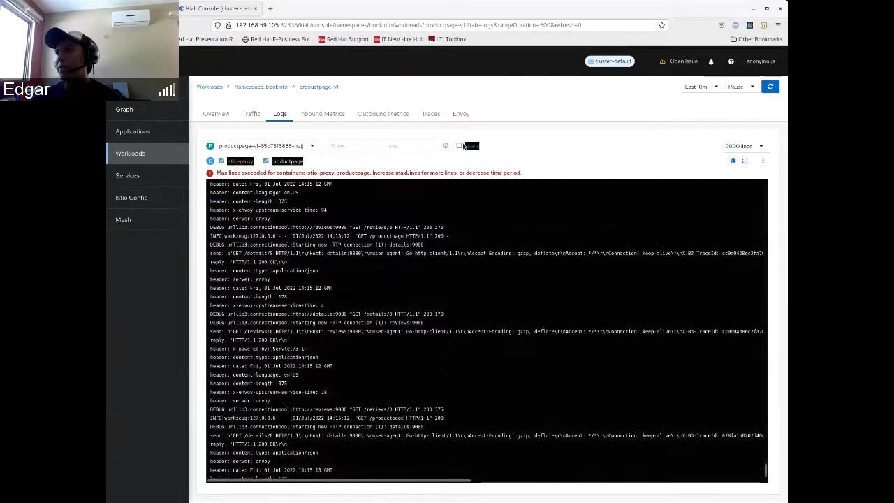
pyautogui.click(460, 145)
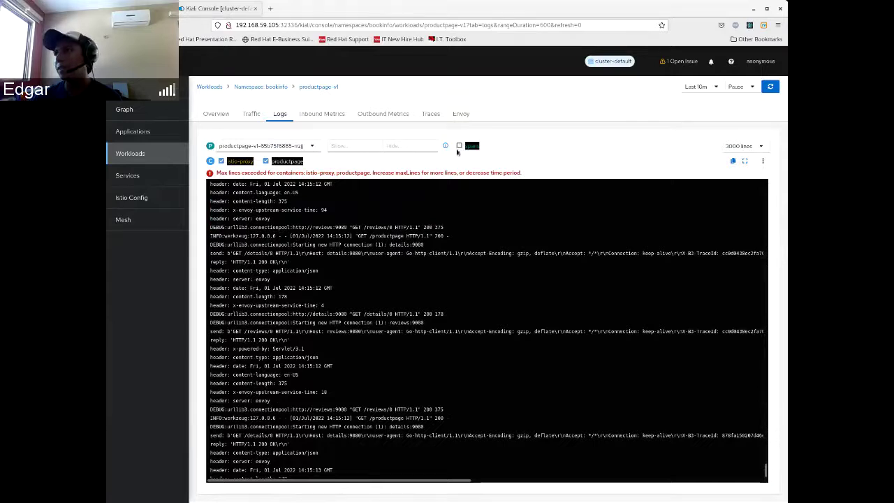
pyautogui.click(459, 146)
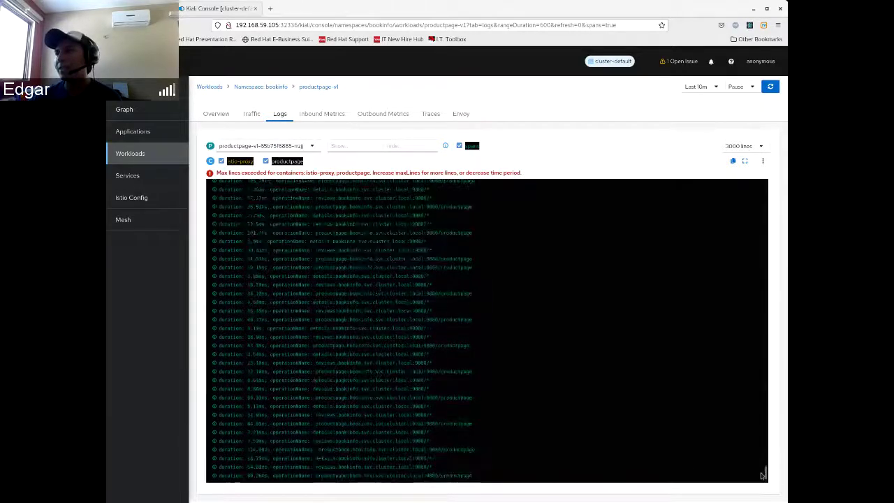
# - Examine the spans, the productpage entries and the istio-proxy trace and debug entries throughout the combined log
pyautogui.moveTo(765, 473); pyautogui.dragTo(774, 437)
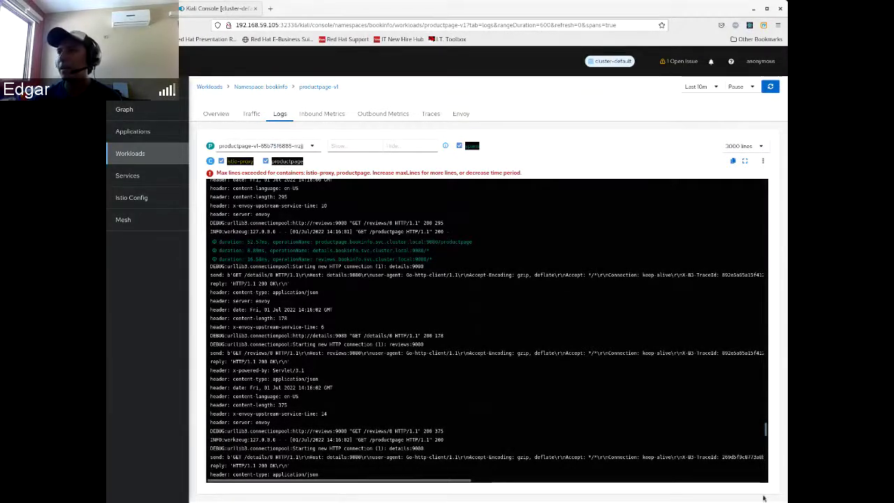
pyautogui.moveTo(765, 430); pyautogui.dragTo(765, 409)
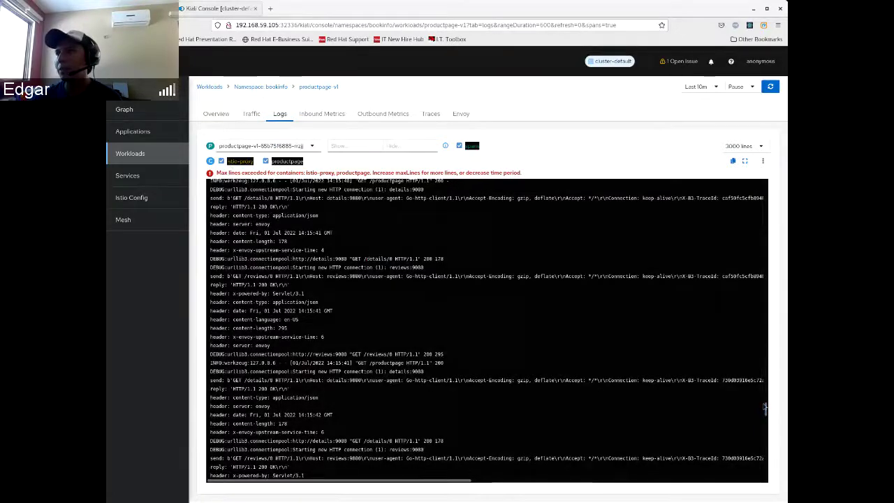
pyautogui.click(768, 249)
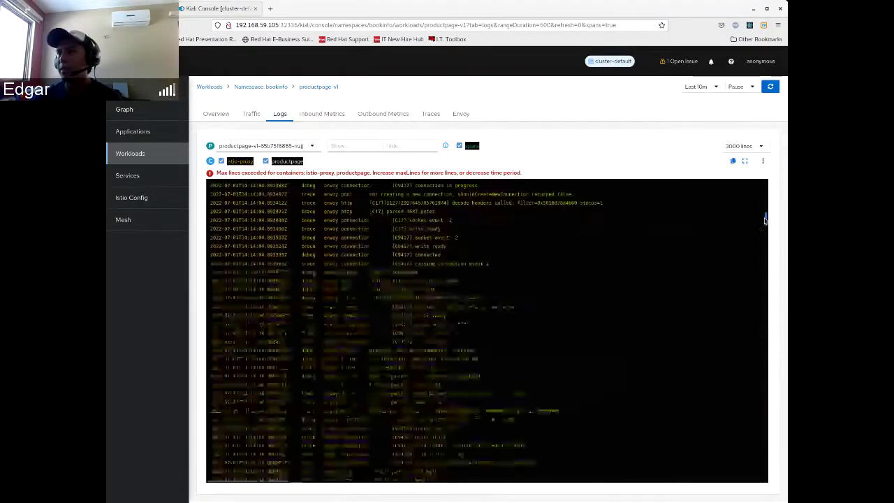
pyautogui.moveTo(766, 227); pyautogui.dragTo(770, 257)
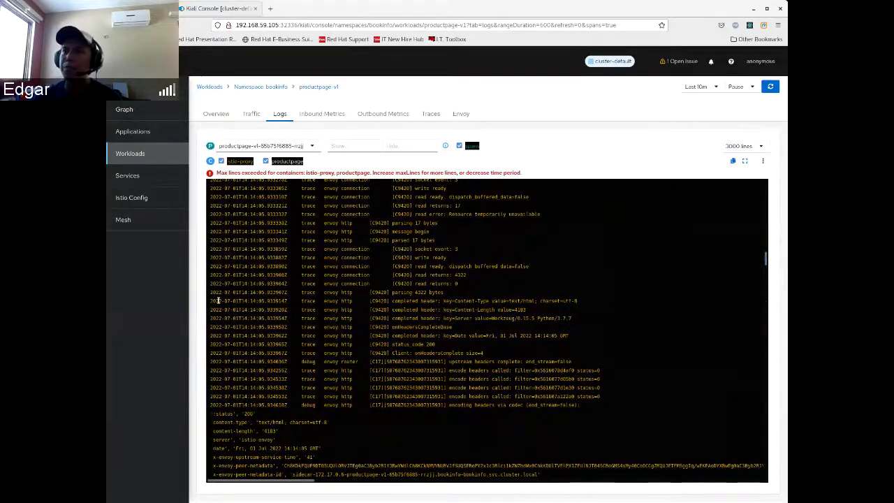
pyautogui.moveTo(213, 289); pyautogui.dragTo(413, 321)
pyautogui.click(315, 324)
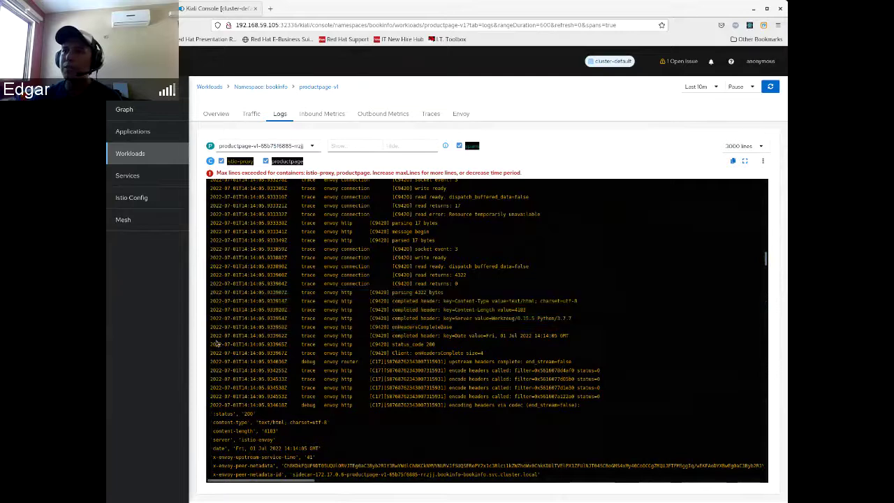
pyautogui.moveTo(209, 334); pyautogui.dragTo(414, 363)
pyautogui.click(409, 214)
# - Set the proxy log level of the productpage-v1 pod to Off and dismiss the notification
pyautogui.click(762, 161)
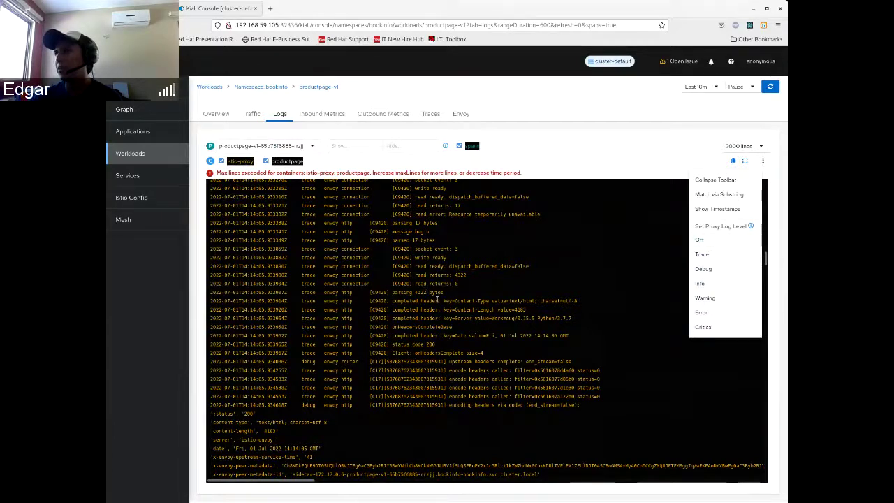
pyautogui.click(705, 240)
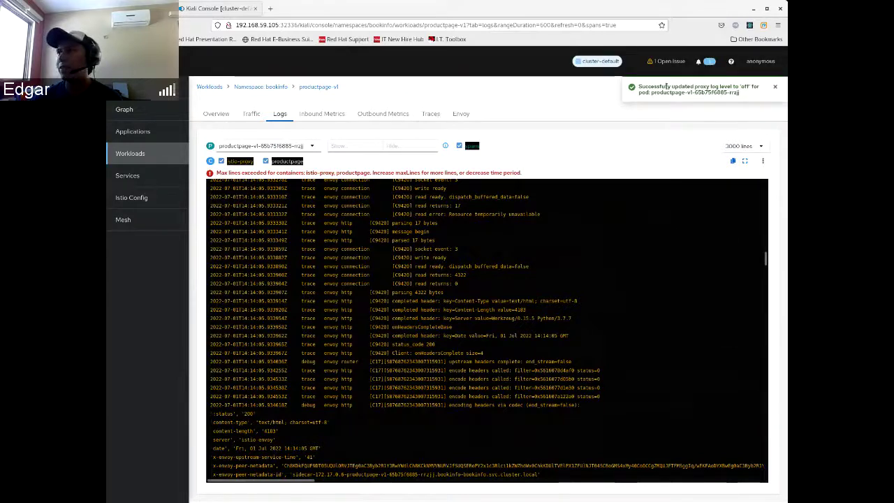
pyautogui.moveTo(651, 87); pyautogui.dragTo(739, 92)
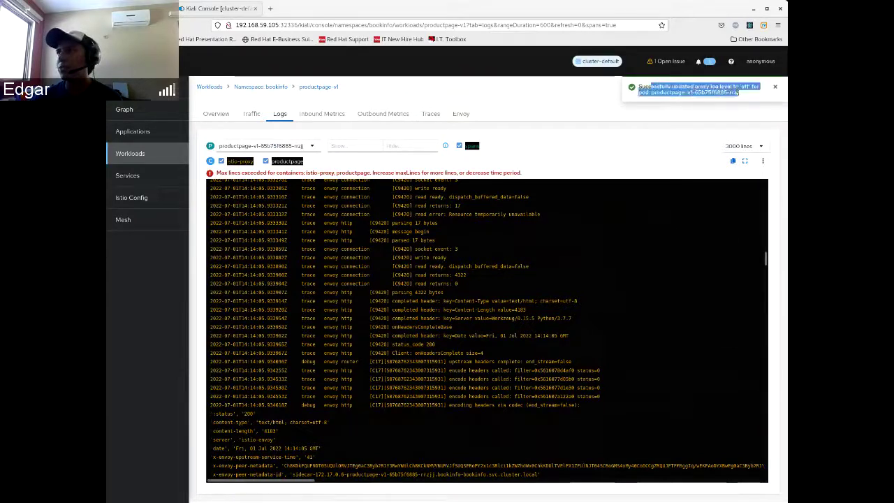
pyautogui.click(774, 87)
# - Limit the productpage-v1 log to the last 1 minute and look over its most recent entries
pyautogui.click(696, 87)
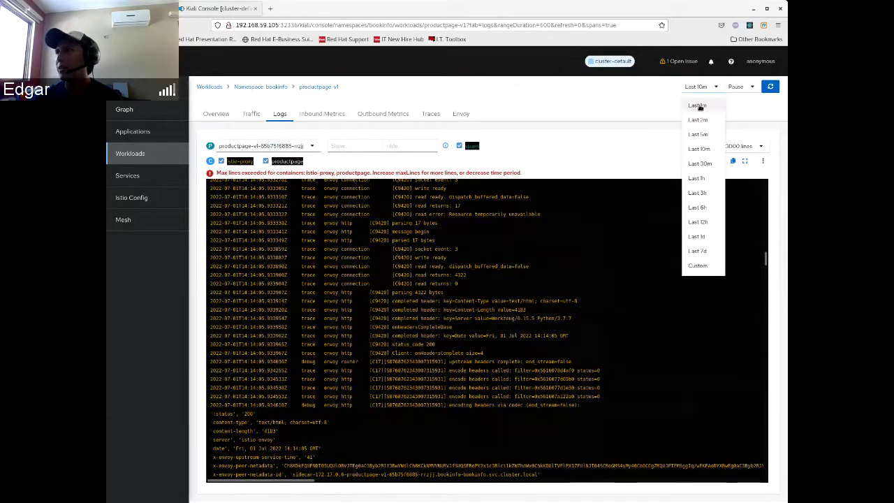
pyautogui.click(698, 106)
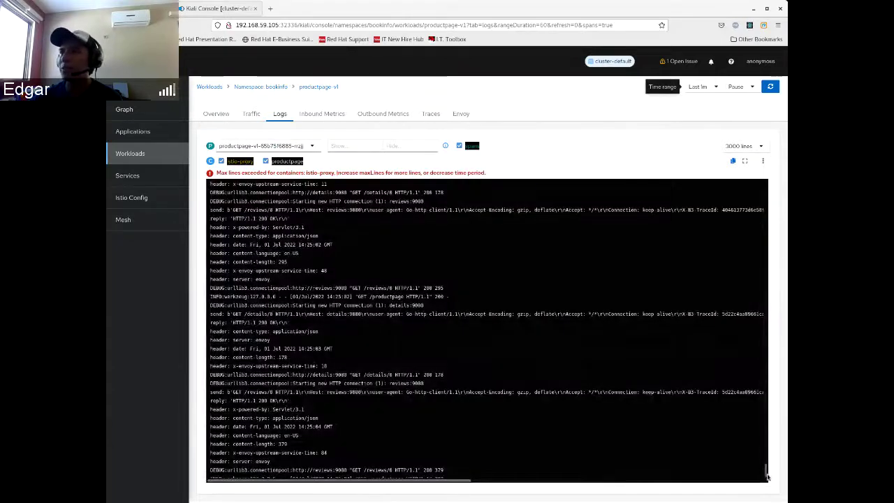
pyautogui.moveTo(228, 308); pyautogui.dragTo(286, 439)
pyautogui.moveTo(241, 335); pyautogui.dragTo(287, 439)
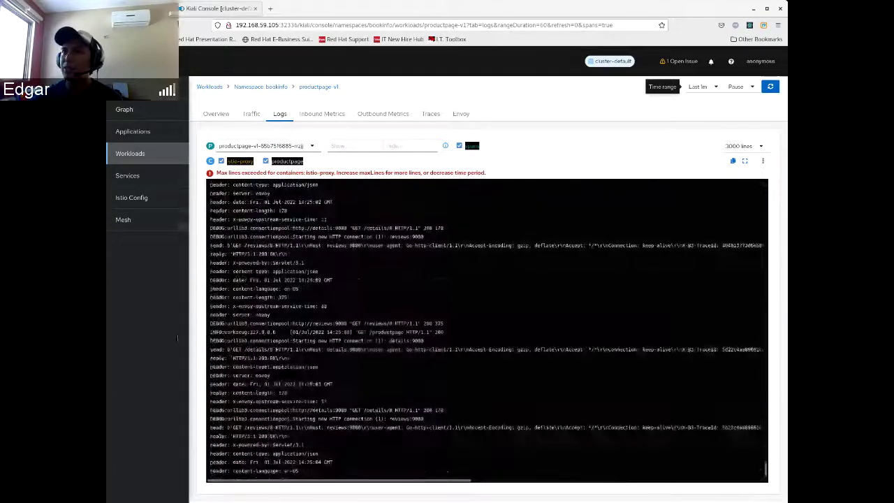
# - Go back to the workload list and open the logs of the ratings-v1 workload
pyautogui.click(157, 154)
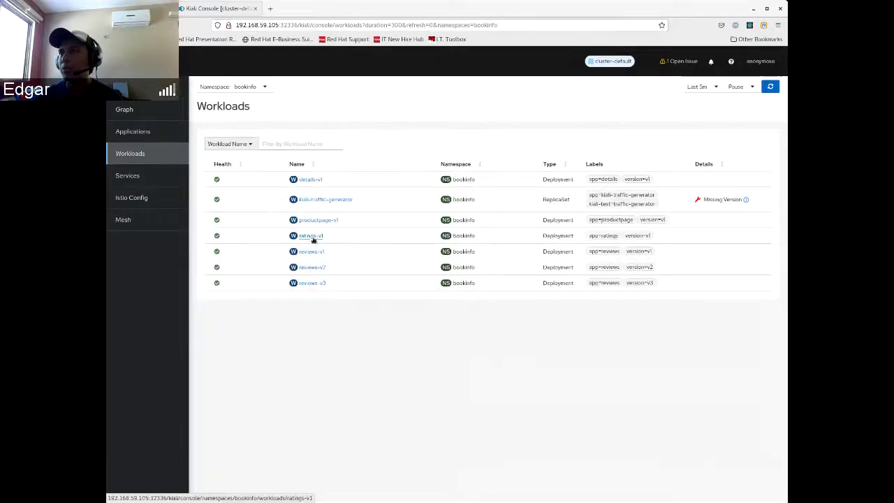
pyautogui.click(312, 238)
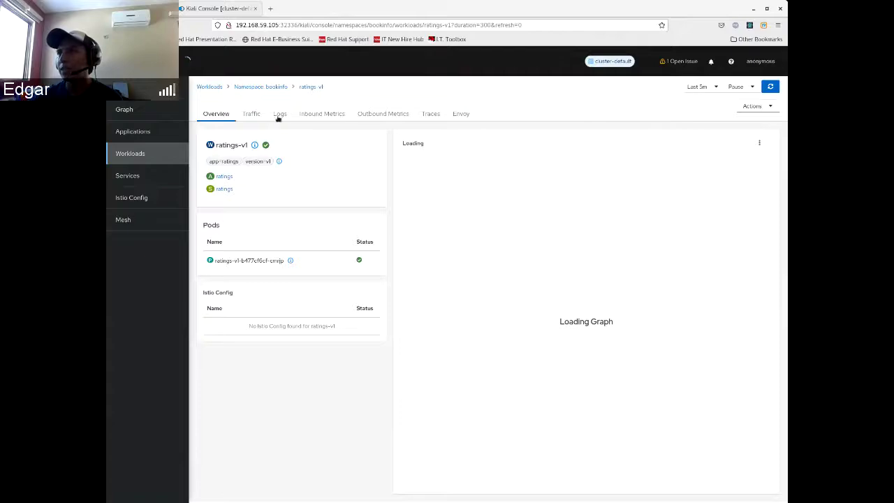
pyautogui.click(280, 113)
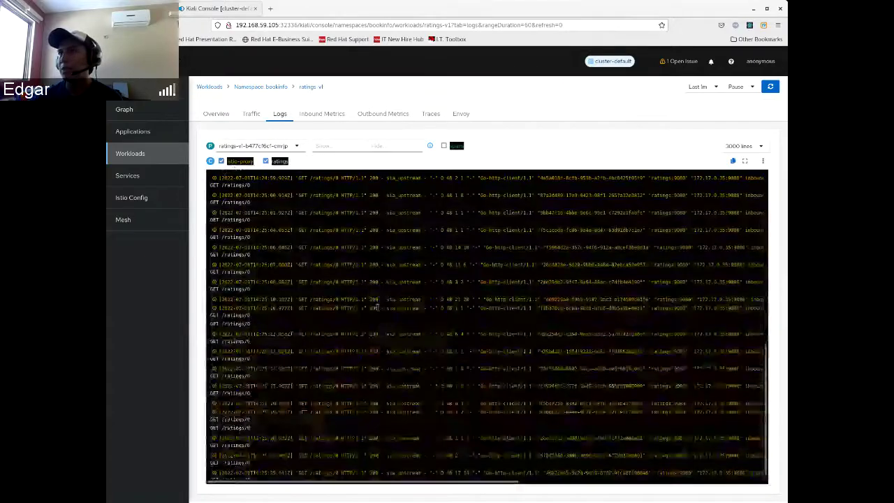
# - Open the Envoy access log details of the 14:25:08 ratings request and look over its raw line and parsed fields
pyautogui.click(214, 282)
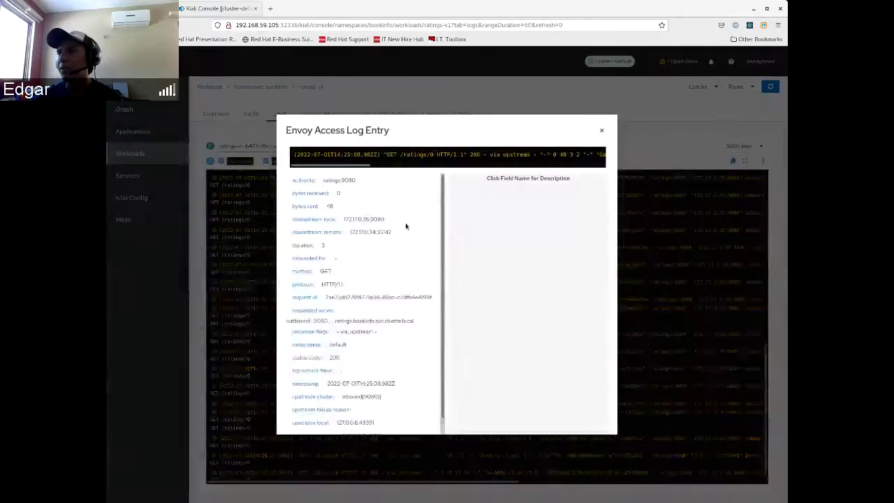
pyautogui.scroll(-2, 418, 241)
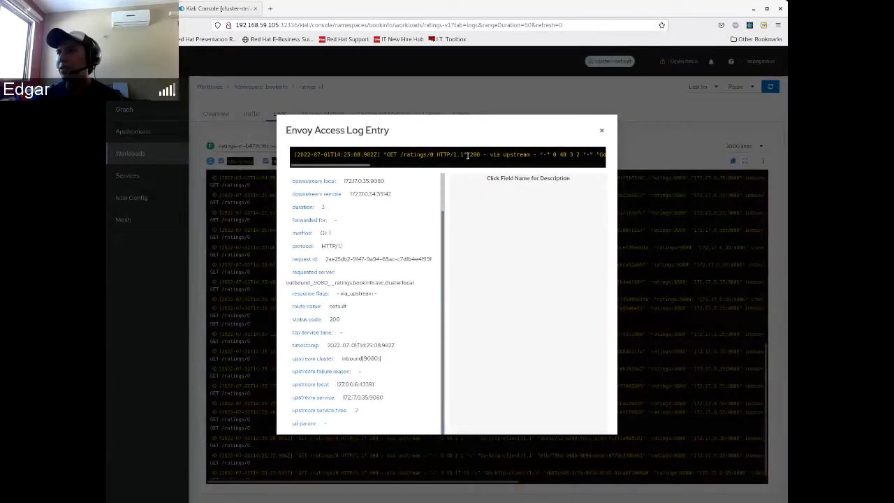
pyautogui.moveTo(437, 153); pyautogui.dragTo(573, 153)
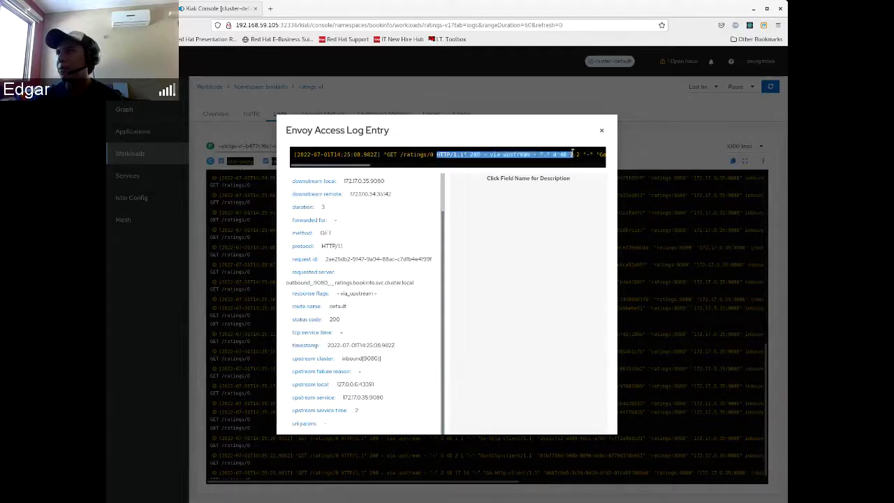
pyautogui.scroll(2, 443, 247)
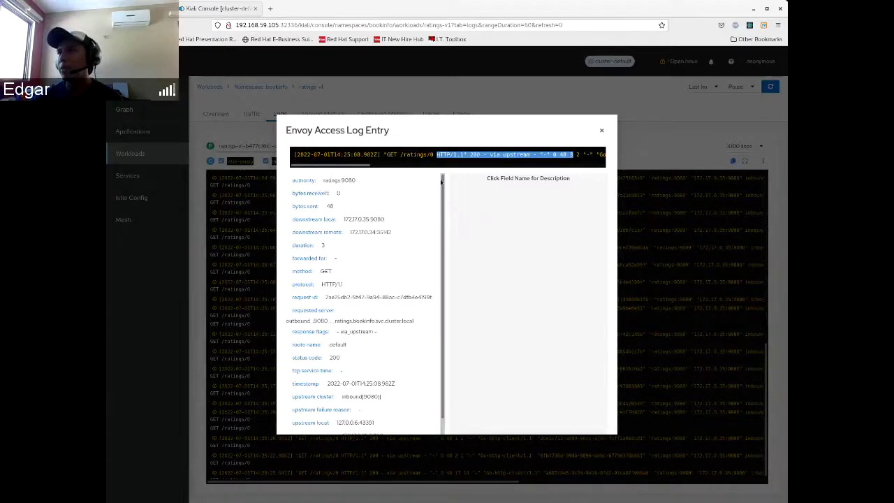
# - Read the description of the authority field, including its HTTP and TCP meanings
pyautogui.click(304, 181)
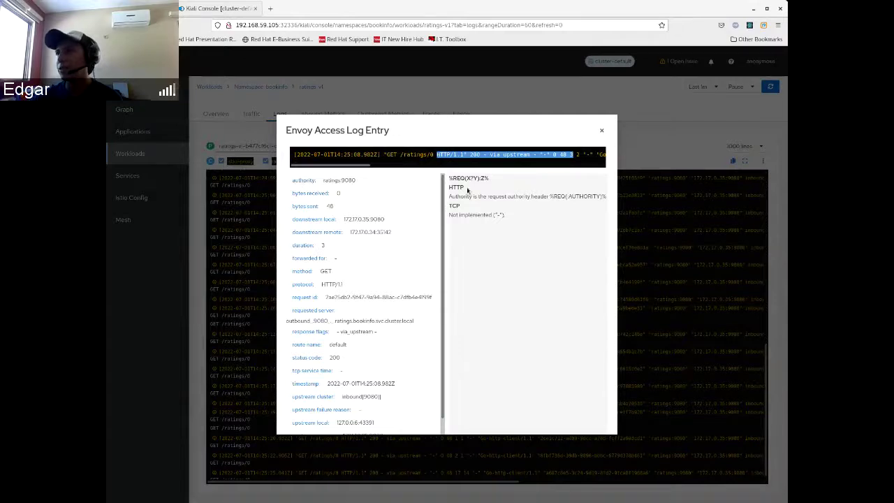
pyautogui.moveTo(449, 176); pyautogui.dragTo(493, 217)
pyautogui.click(493, 218)
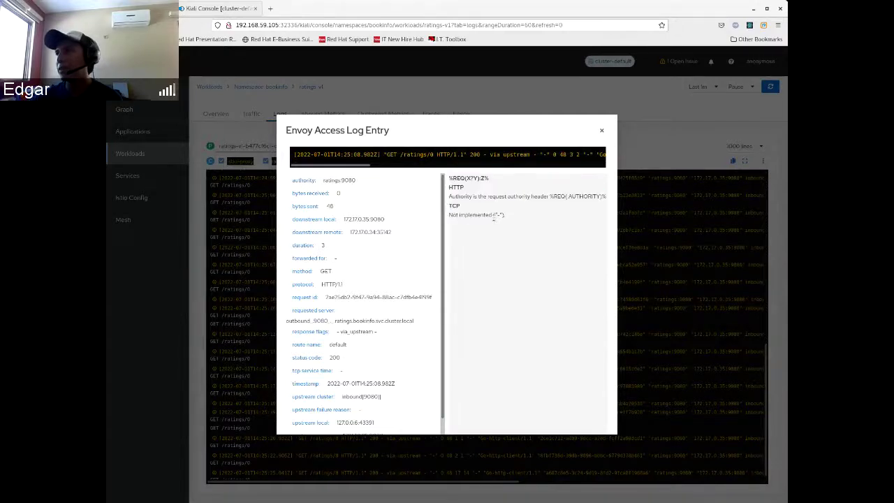
pyautogui.doubleClick(455, 186)
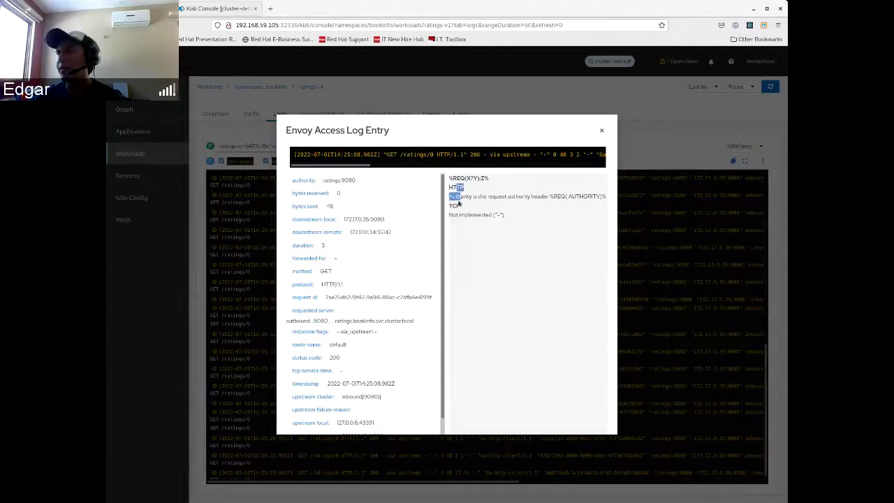
pyautogui.click(382, 314)
# - Read the description of the response flags field, going through the possible flag codes such as UO and NR
pyautogui.scroll(-1, 365, 374)
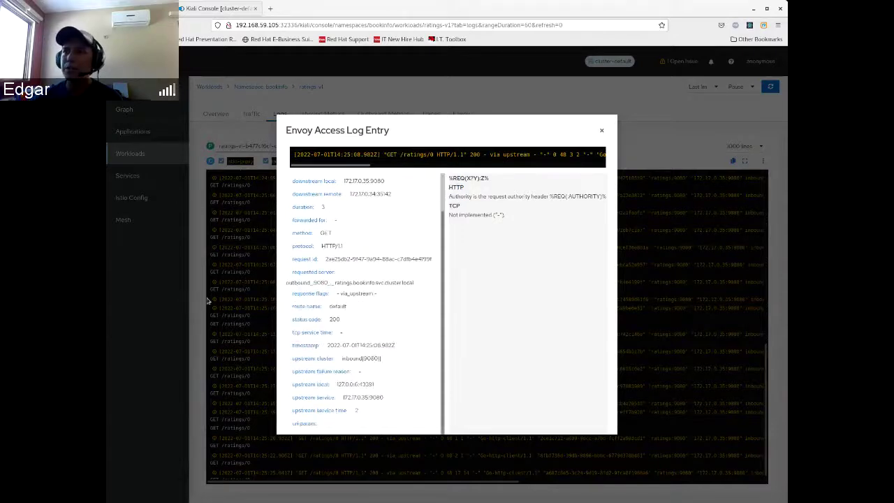
pyautogui.click(309, 296)
pyautogui.moveTo(449, 186); pyautogui.dragTo(493, 356)
pyautogui.click(494, 371)
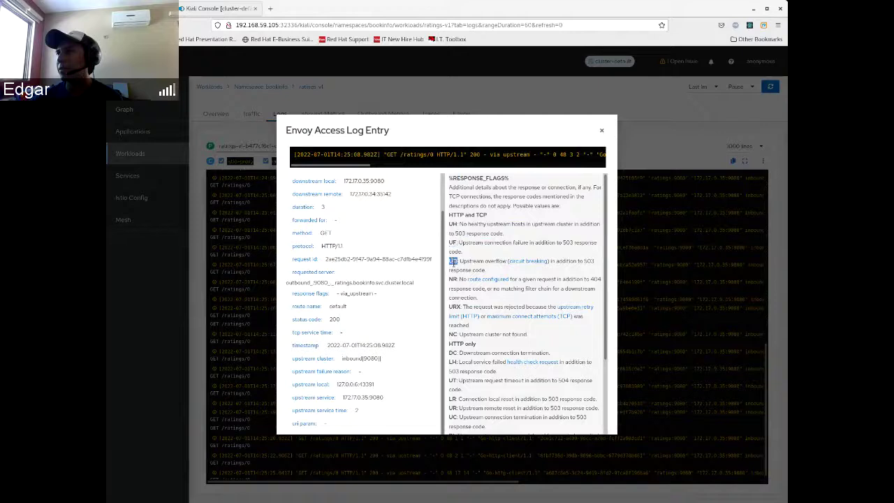
pyautogui.doubleClick(452, 279)
pyautogui.scroll(-2, 464, 344)
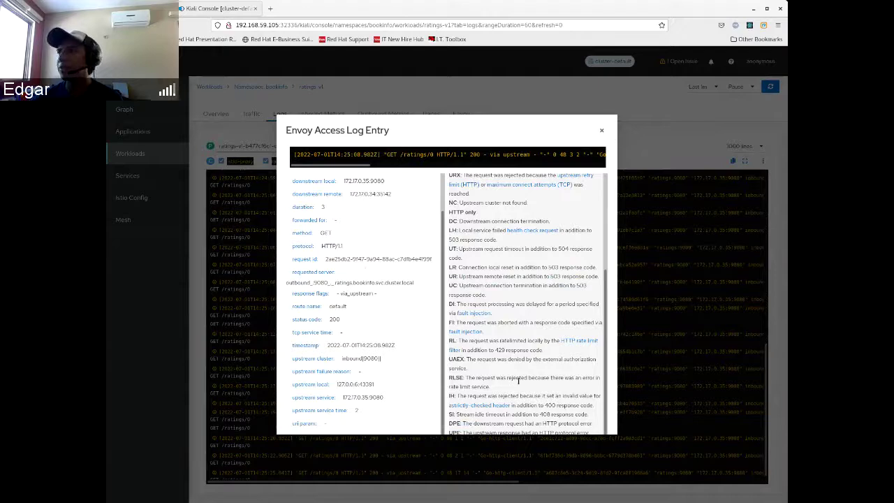
pyautogui.scroll(2, 518, 381)
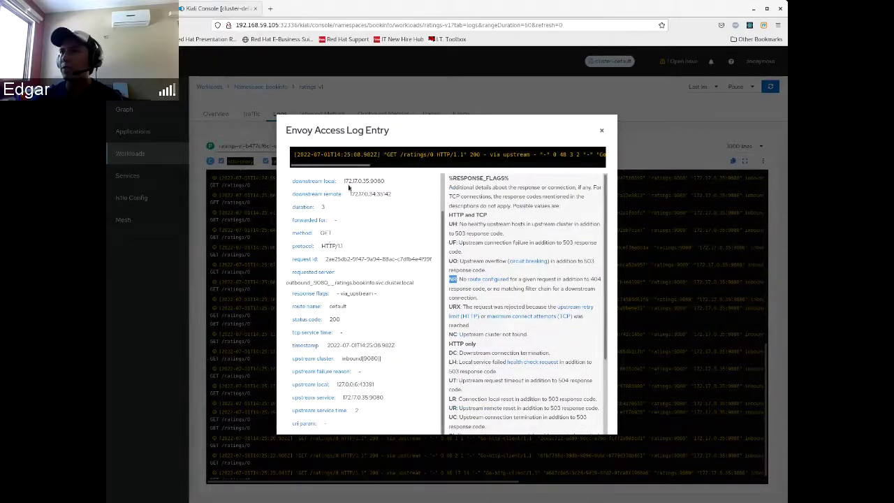
# - Look over the rest of the raw access log line and its fields, and close the entry details
pyautogui.hscroll(3, 358, 173)
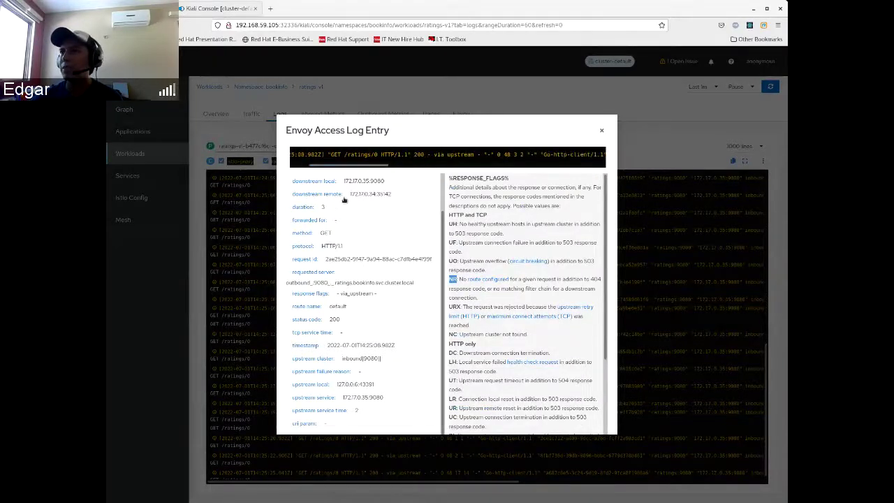
pyautogui.scroll(1, 363, 222)
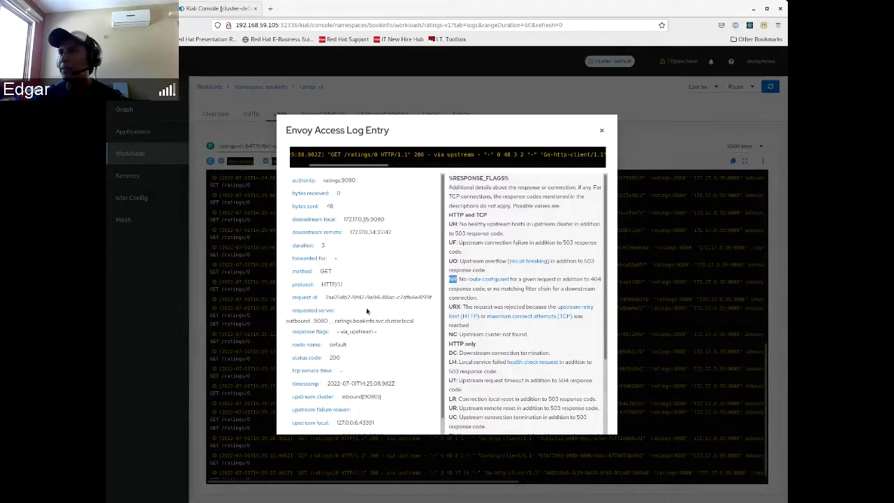
pyautogui.moveTo(360, 165); pyautogui.dragTo(343, 169)
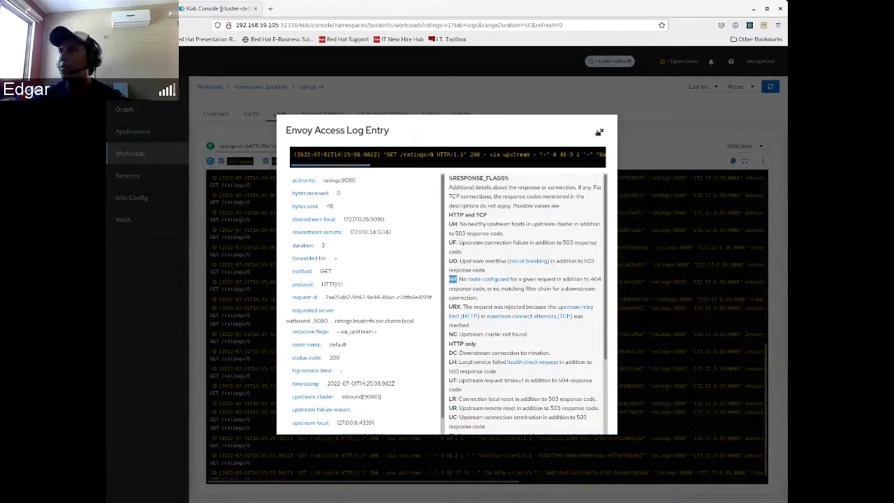
pyautogui.click(602, 131)
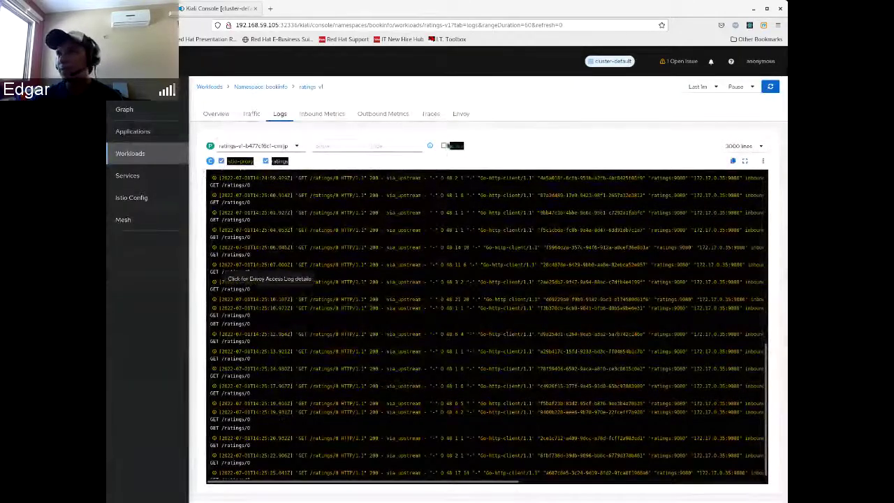
# - Include trace spans in the ratings-v1 log, follow one span to the workload's traces, and return to the logs
pyautogui.click(443, 146)
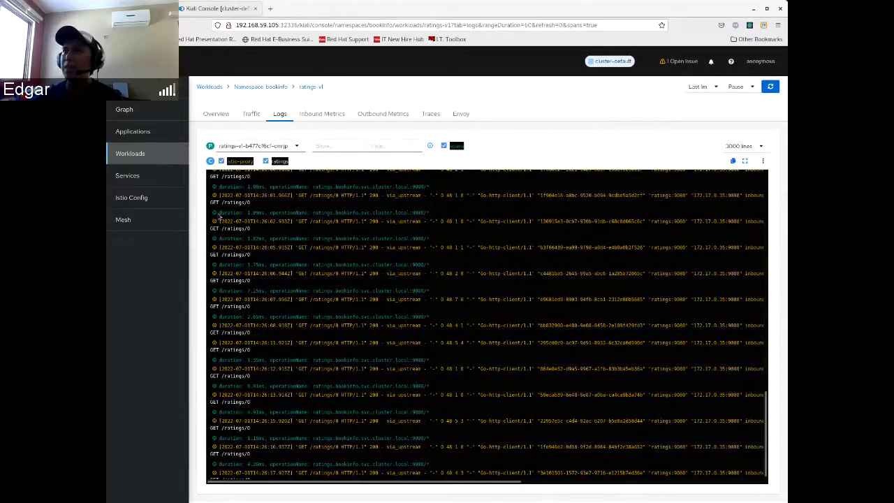
pyautogui.click(218, 214)
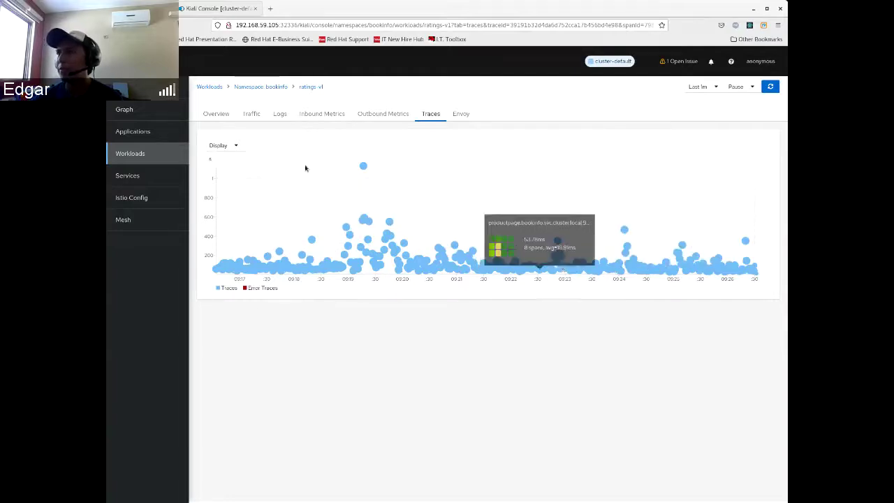
pyautogui.click(282, 115)
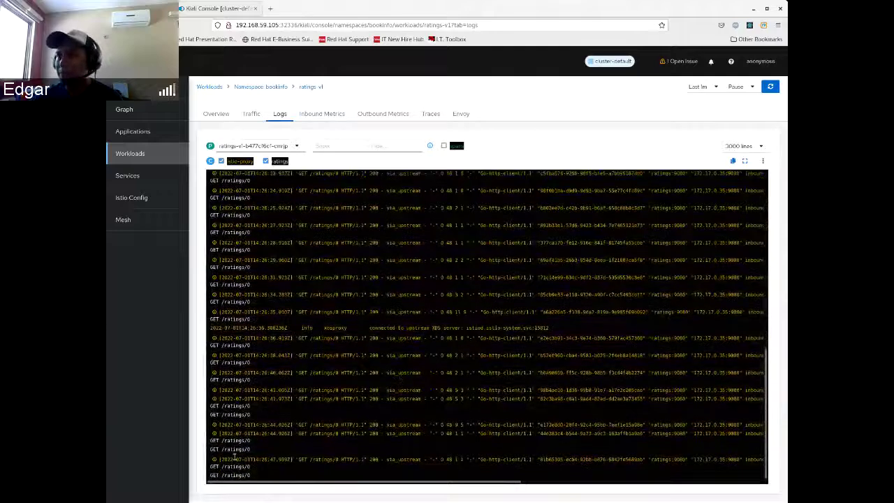
# - Show the spans again, follow the latest one to the traces, view a charted productpage trace's span details, and return to the logs
pyautogui.click(443, 146)
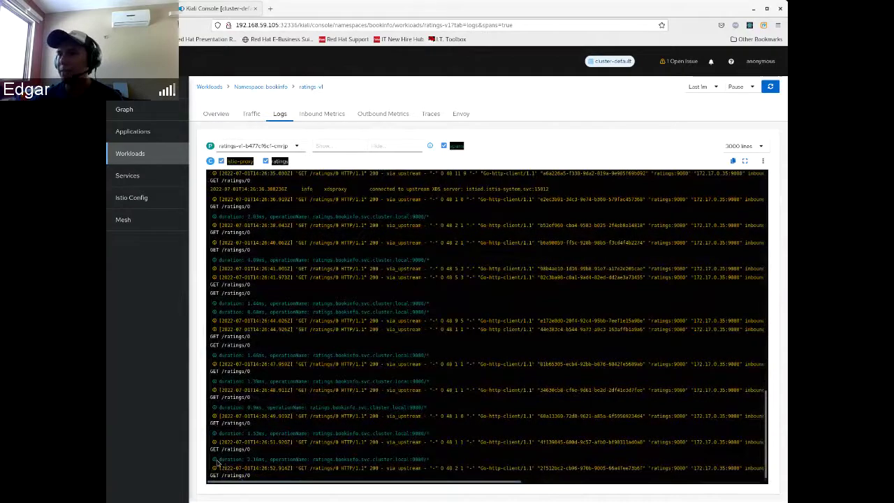
pyautogui.click(217, 462)
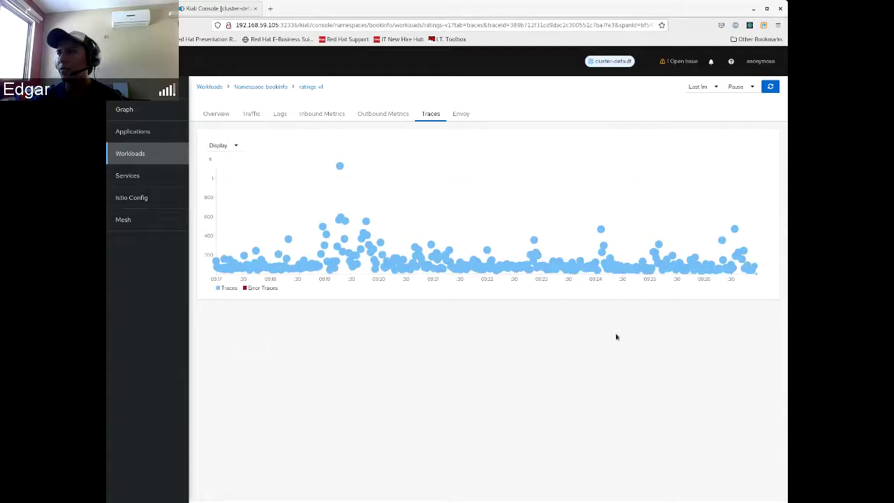
pyautogui.click(534, 271)
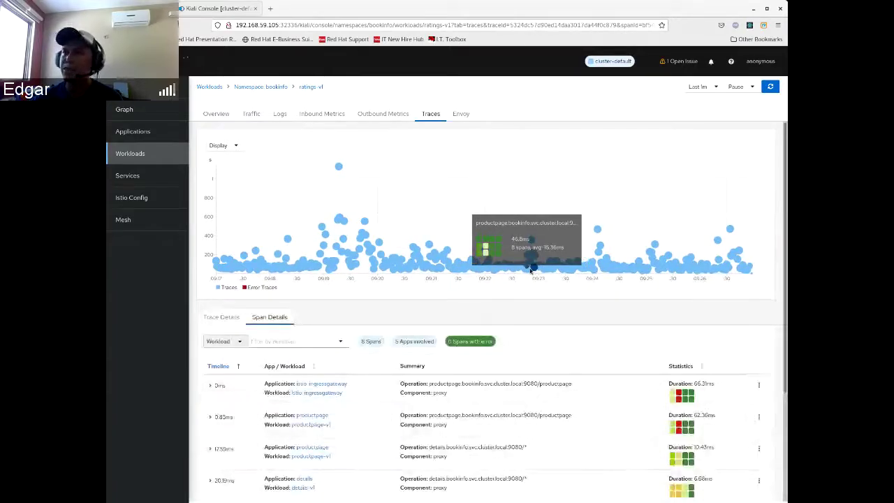
pyautogui.click(532, 271)
pyautogui.click(279, 113)
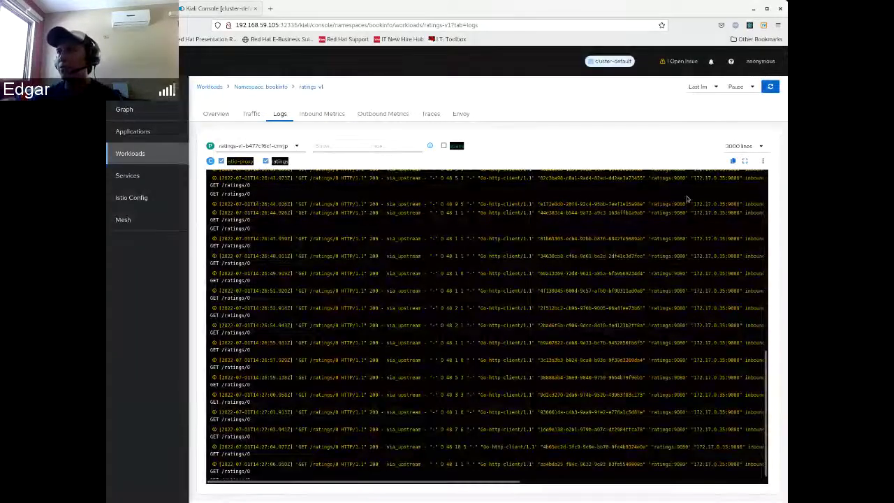
# - Show timestamps in the ratings-v1 log and compare those prefixed to the ratings and istio-proxy entries
pyautogui.click(764, 162)
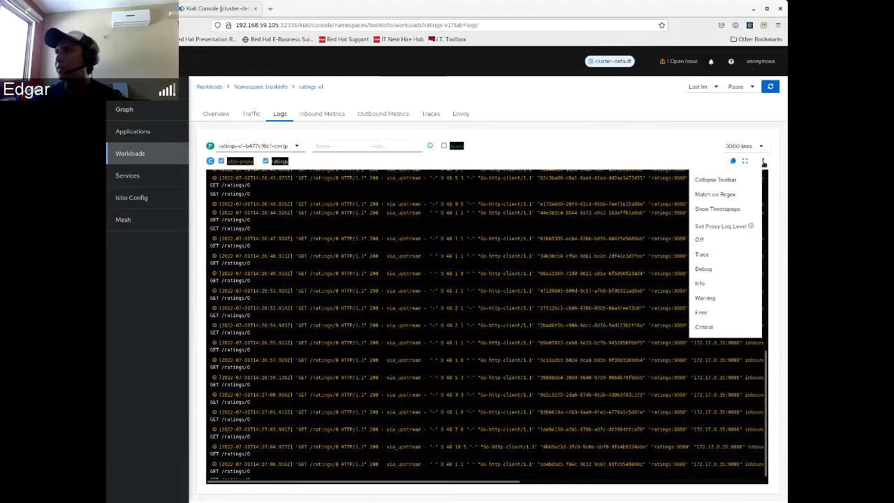
pyautogui.click(708, 211)
pyautogui.moveTo(255, 263); pyautogui.dragTo(294, 263)
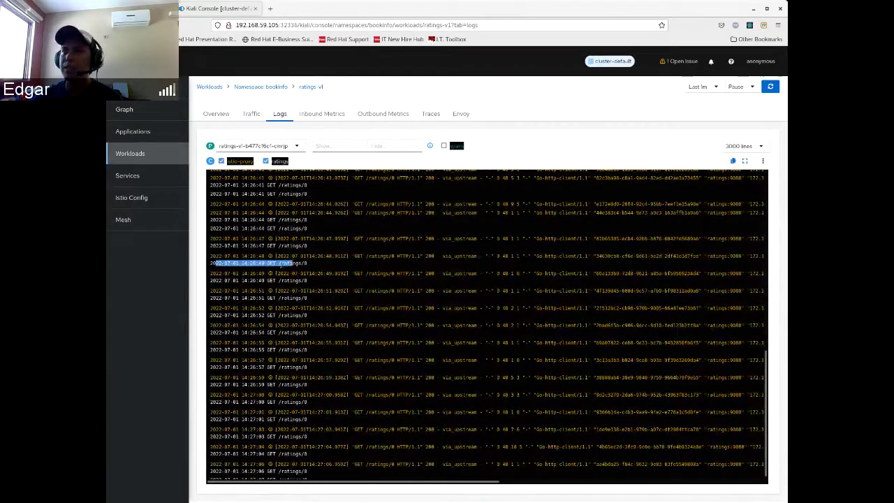
pyautogui.click(277, 255)
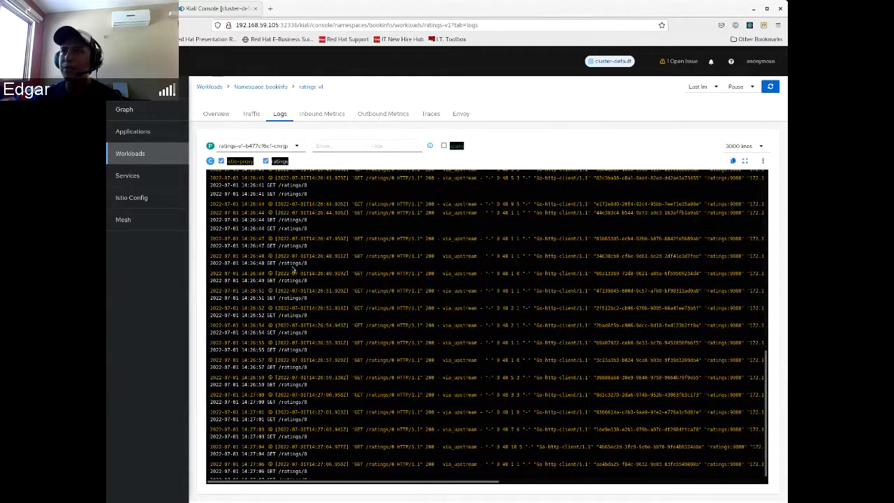
pyautogui.moveTo(263, 264); pyautogui.dragTo(212, 263)
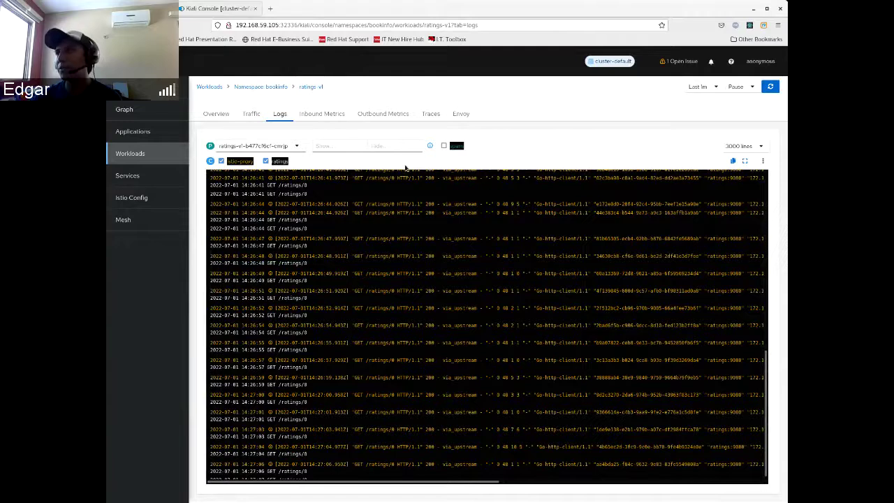
# - Review the available maximum line limits for the log without changing the selection
pyautogui.click(728, 147)
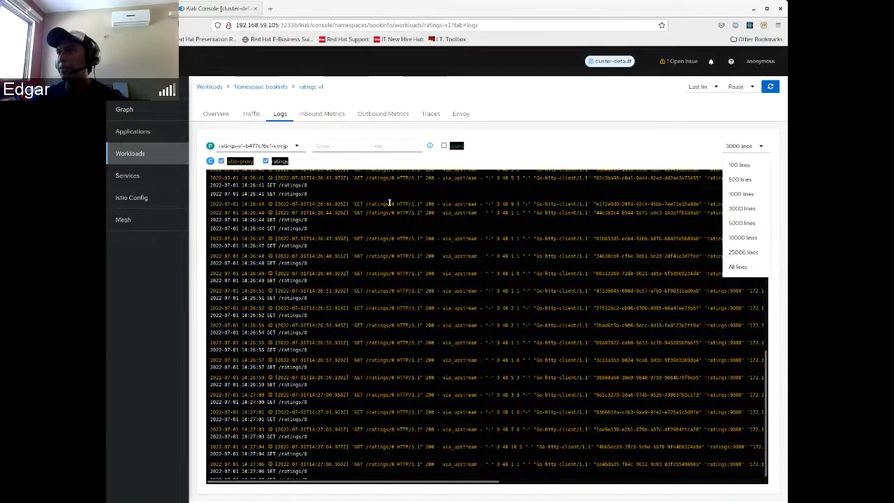
pyautogui.click(485, 159)
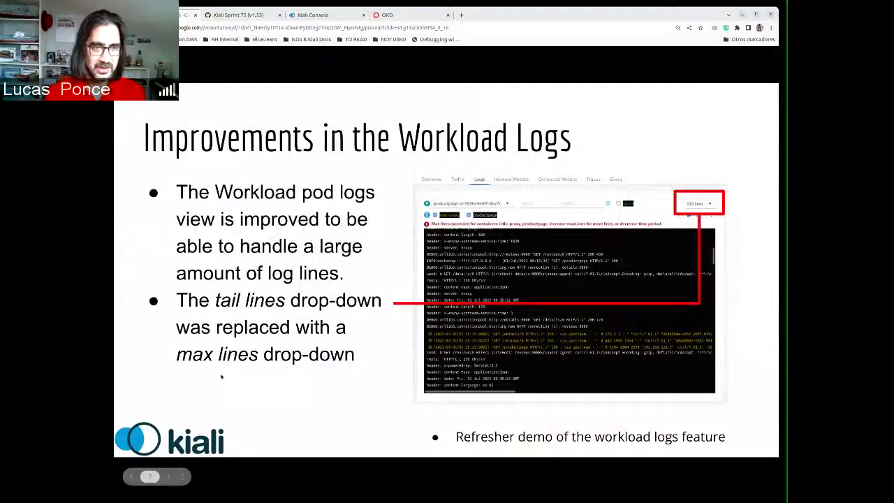
pyautogui.press('Right')
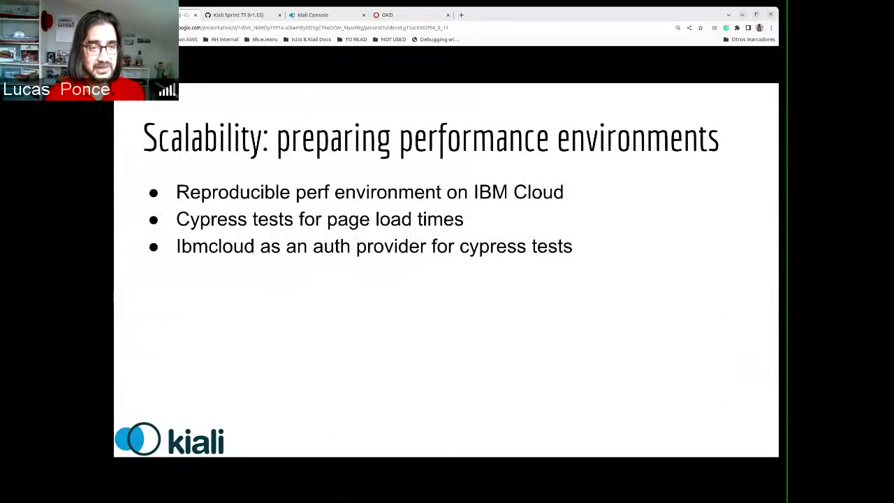